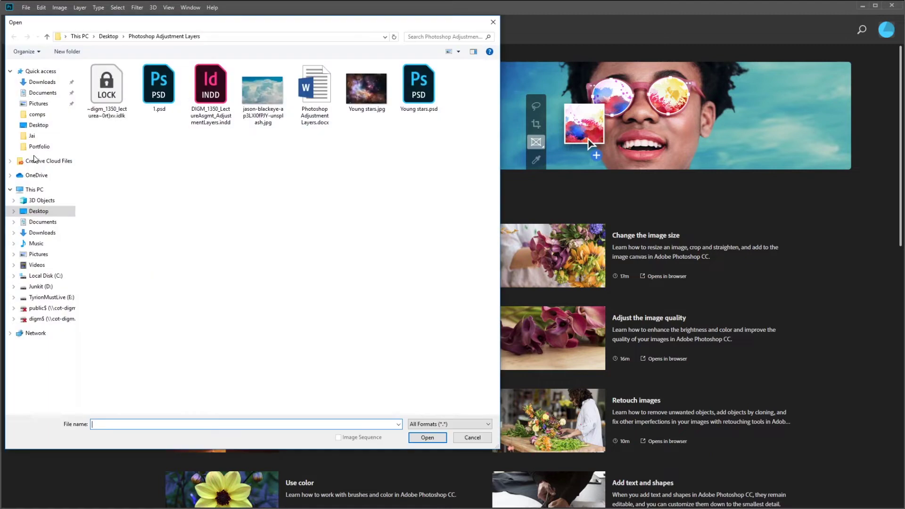
Open Young stars.jpg and add a Solid Color fill layer above the Background with the default layer settings.
{"action": "left_click", "coordinate": [376, 113]}
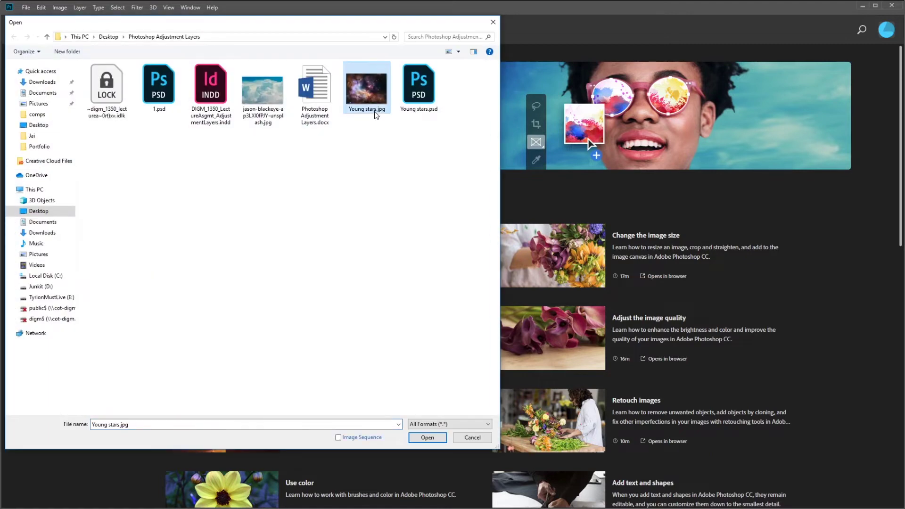
{"action": "left_click", "coordinate": [433, 438]}
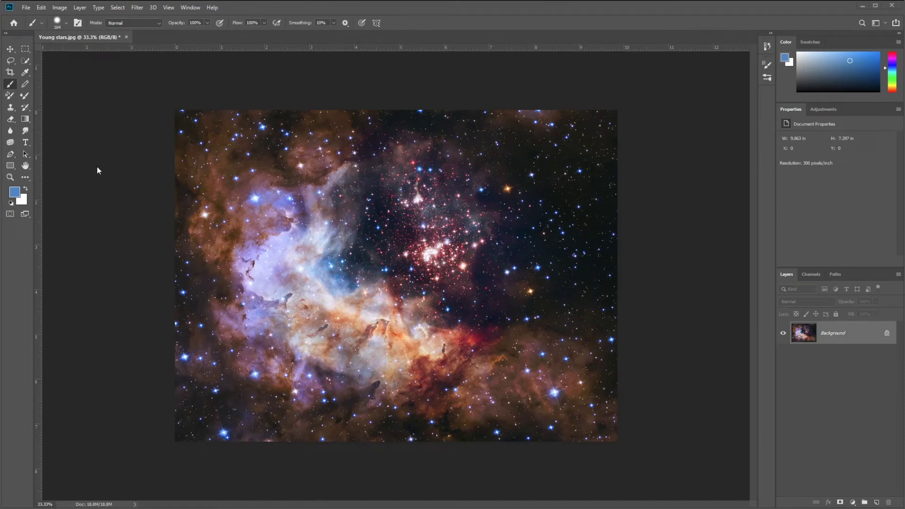
{"action": "left_click", "coordinate": [80, 8]}
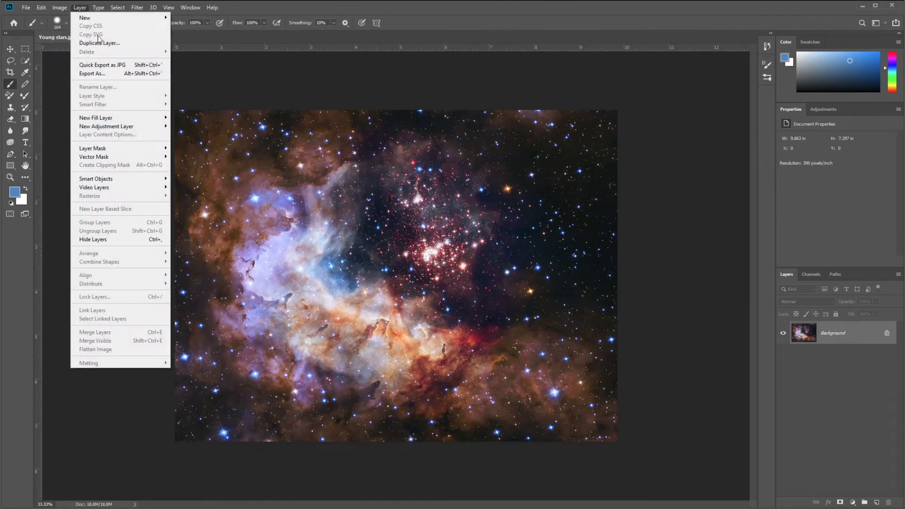
{"action": "mouse_move", "coordinate": [128, 121]}
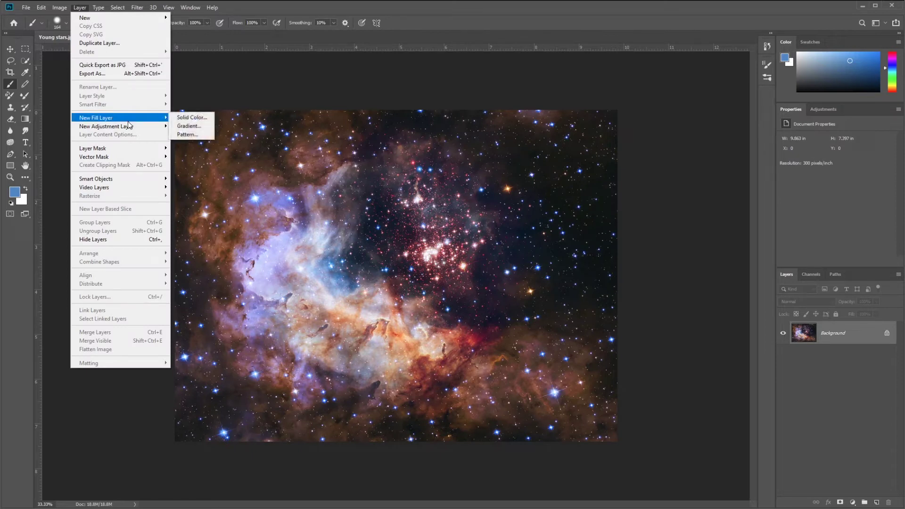
{"action": "left_click", "coordinate": [198, 119]}
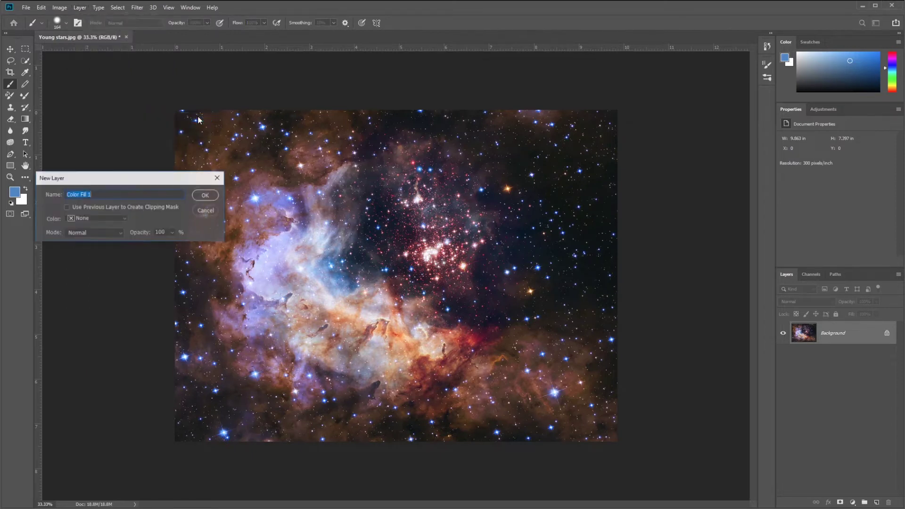
{"action": "left_click", "coordinate": [205, 191]}
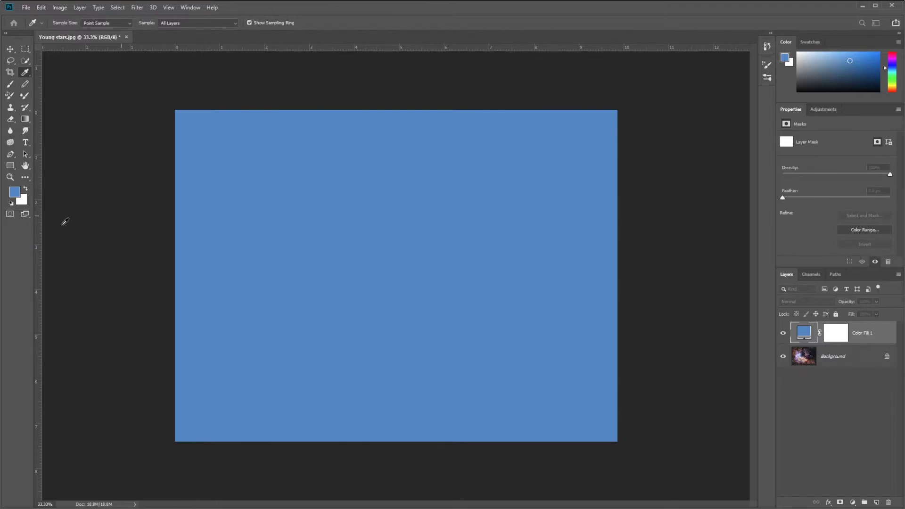
Set the fill layer's color to saturated blue, hex 101aee, and accept it.
{"action": "left_click", "coordinate": [320, 191]}
{"action": "left_click_drag", "start_coordinate": [319, 191], "coordinate": [322, 222]}
{"action": "left_click", "coordinate": [299, 188]}
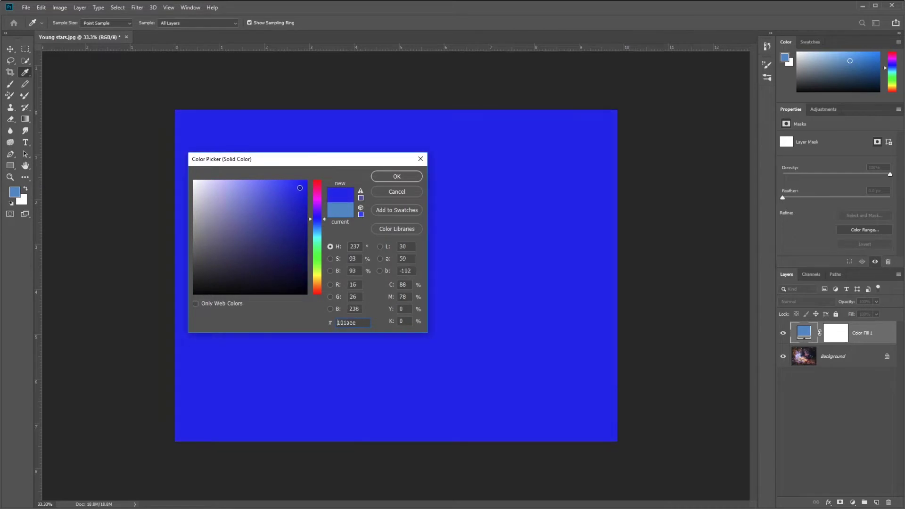
{"action": "left_click", "coordinate": [399, 176]}
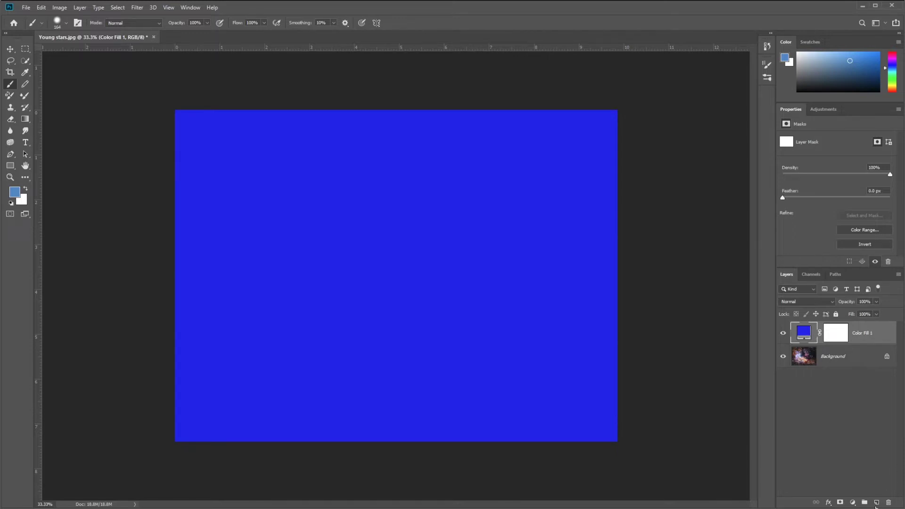
Create a blank pixel layer, fill it with the foreground color at 100% opacity, and delete the layer.
{"action": "left_click", "coordinate": [877, 503]}
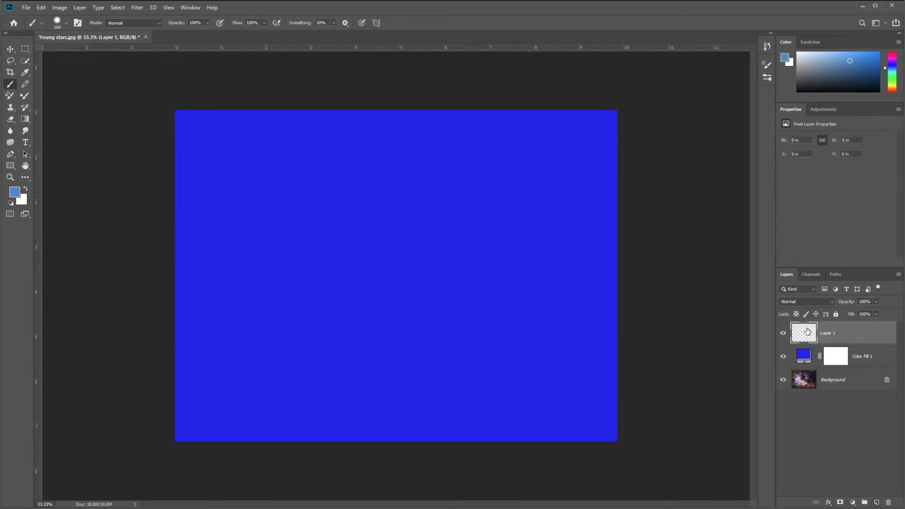
{"action": "left_click", "coordinate": [41, 7]}
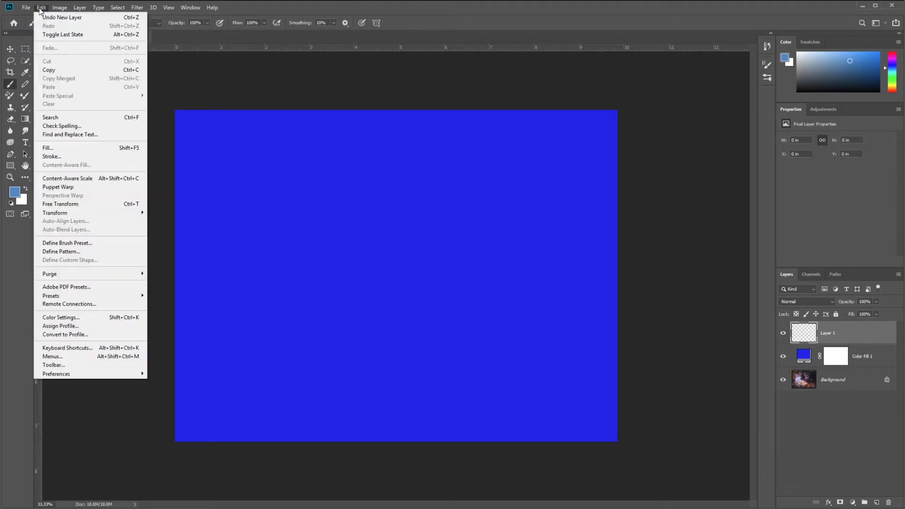
{"action": "left_click", "coordinate": [83, 150]}
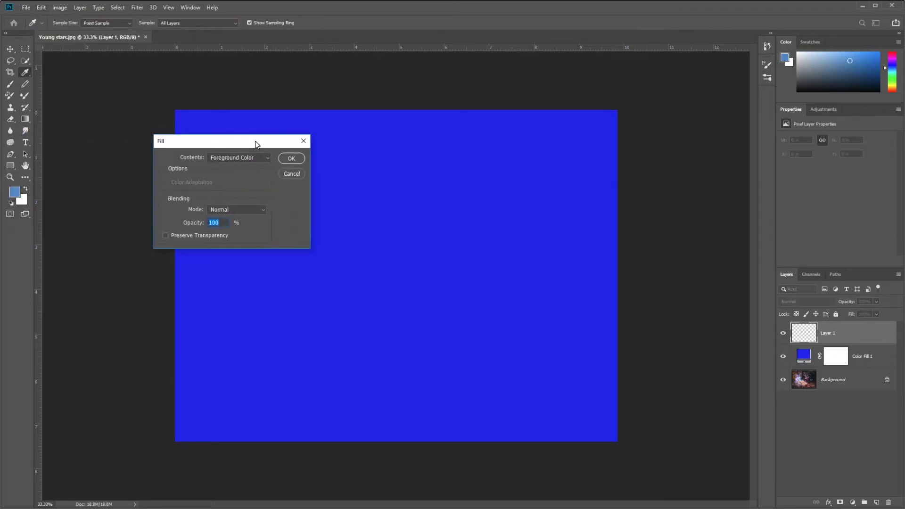
{"action": "left_click", "coordinate": [293, 159]}
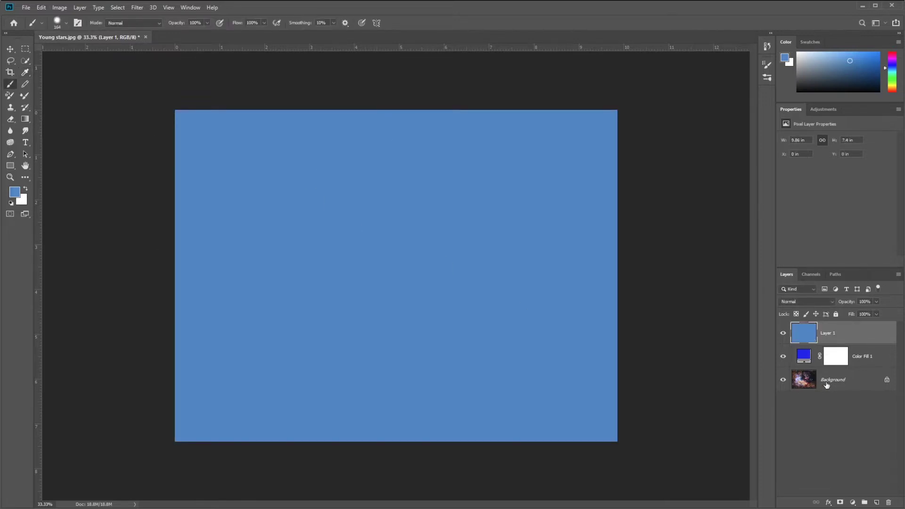
{"action": "left_click_drag", "start_coordinate": [803, 337], "coordinate": [889, 503]}
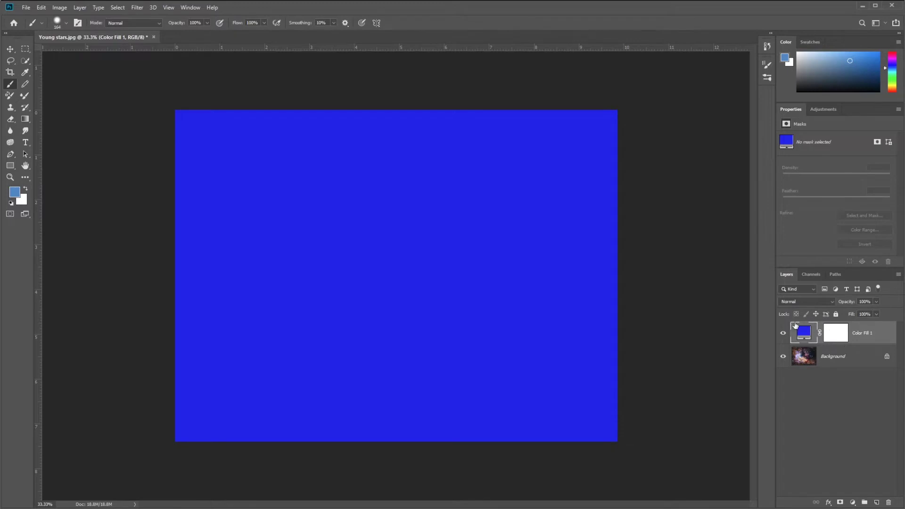
Reopen the blue fill layer's color settings and cancel without changing the color.
{"action": "double_click", "coordinate": [807, 335]}
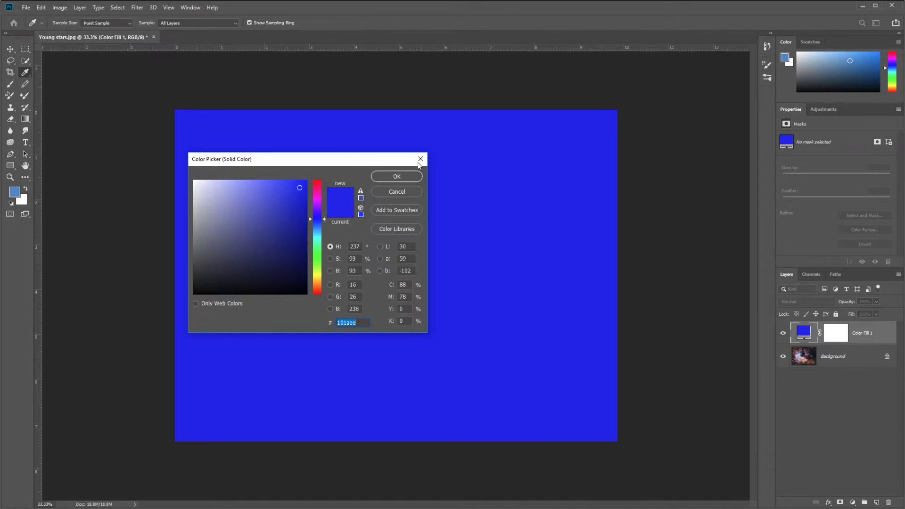
{"action": "left_click", "coordinate": [415, 193]}
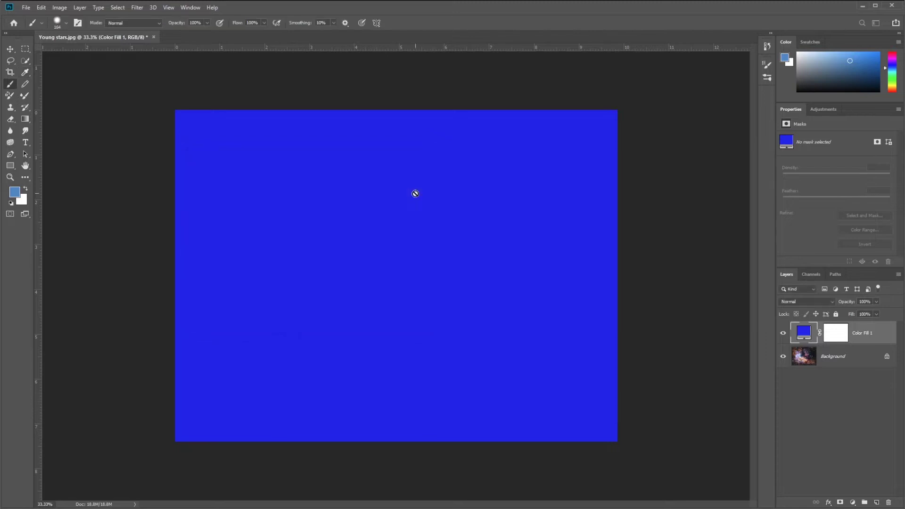
Set the blend mode of the blue color fill layer to Overlay and deselect the layer.
{"action": "left_click", "coordinate": [811, 303]}
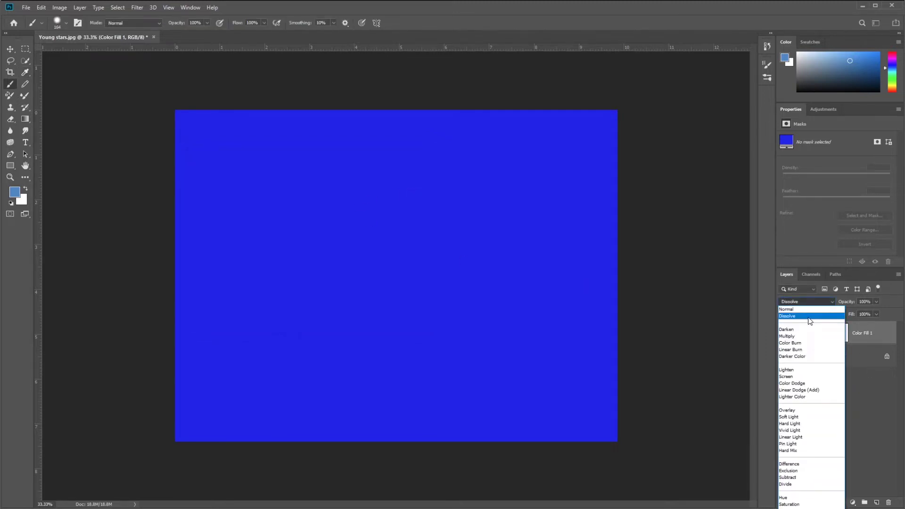
{"action": "left_click", "coordinate": [805, 304]}
{"action": "left_click", "coordinate": [805, 304]}
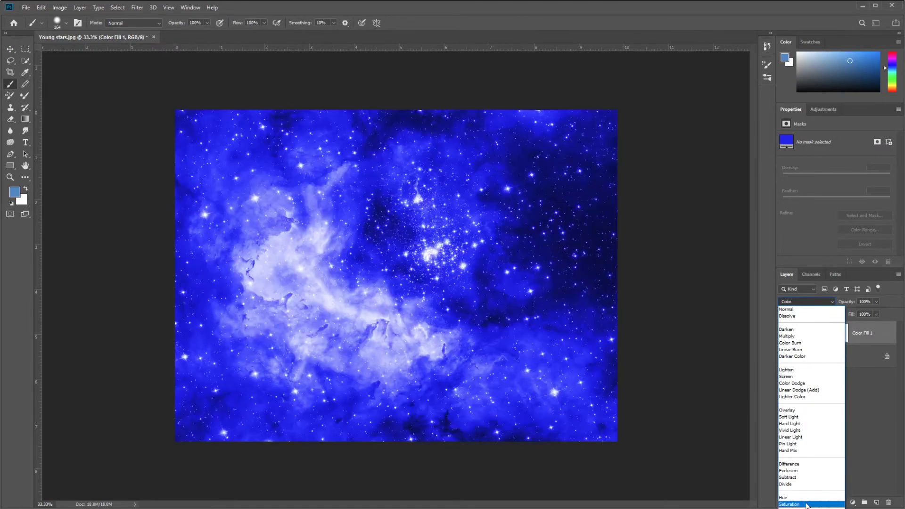
{"action": "left_click", "coordinate": [803, 414]}
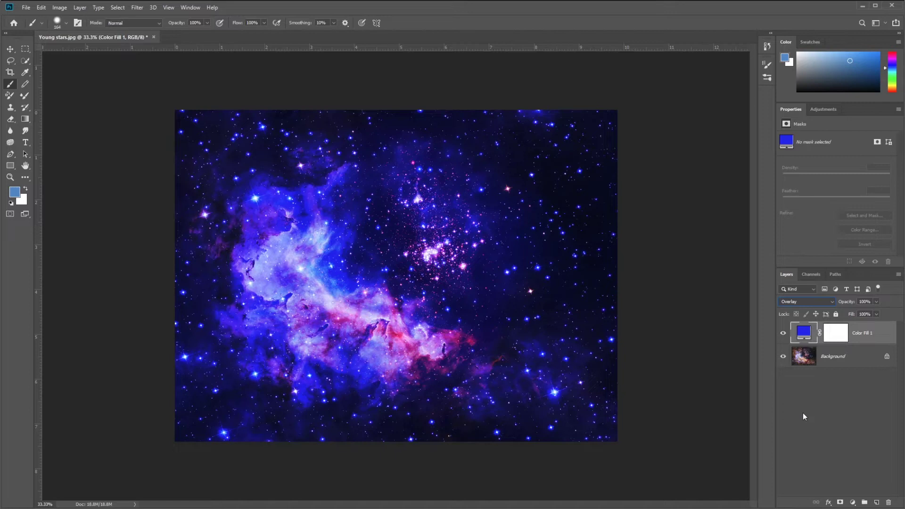
{"action": "left_click", "coordinate": [805, 417]}
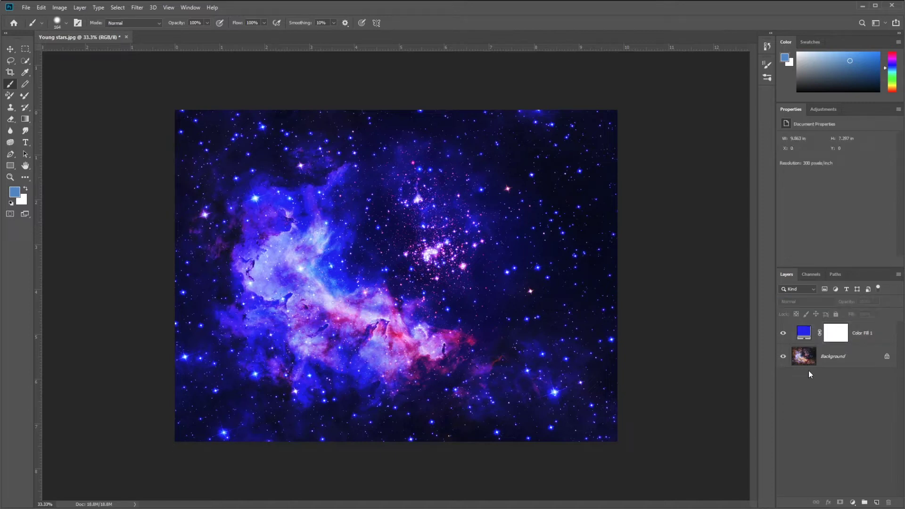
Add a Gradient fill layer above the blue color fill layer with the default layer settings.
{"action": "left_click", "coordinate": [804, 331]}
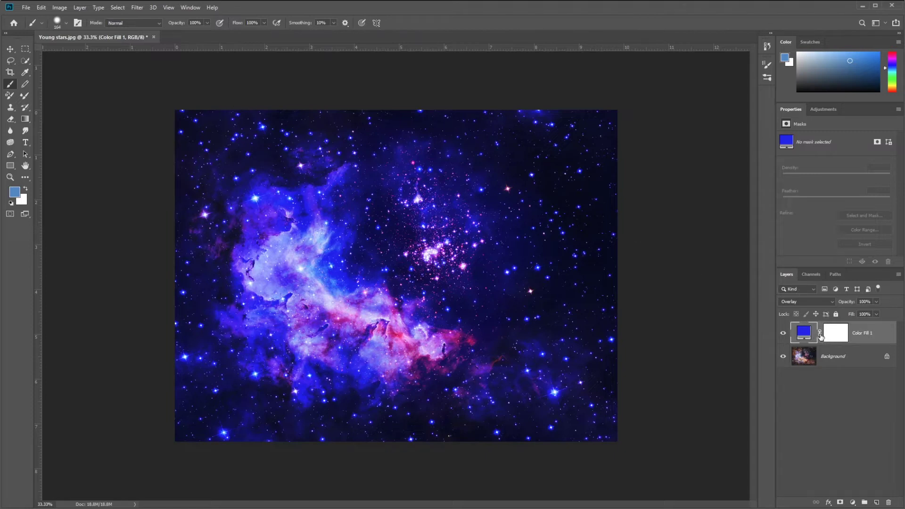
{"action": "left_click", "coordinate": [80, 8]}
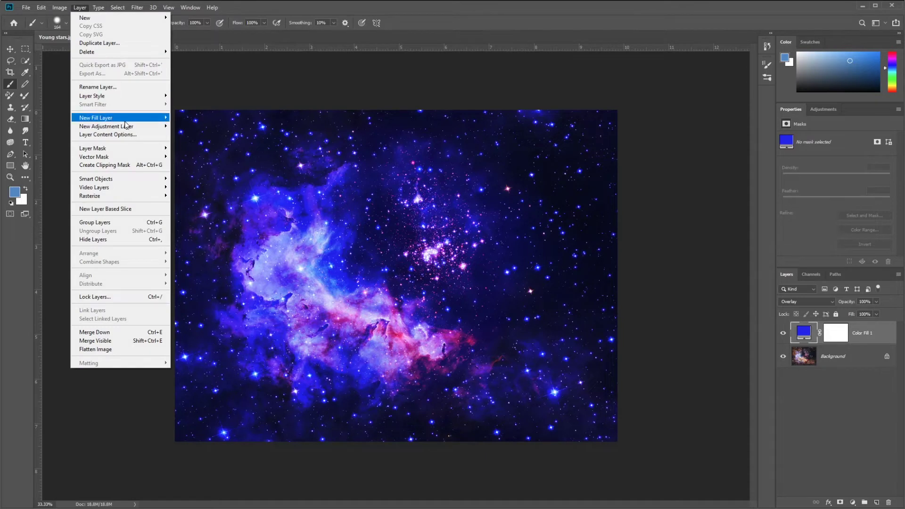
{"action": "mouse_move", "coordinate": [141, 117]}
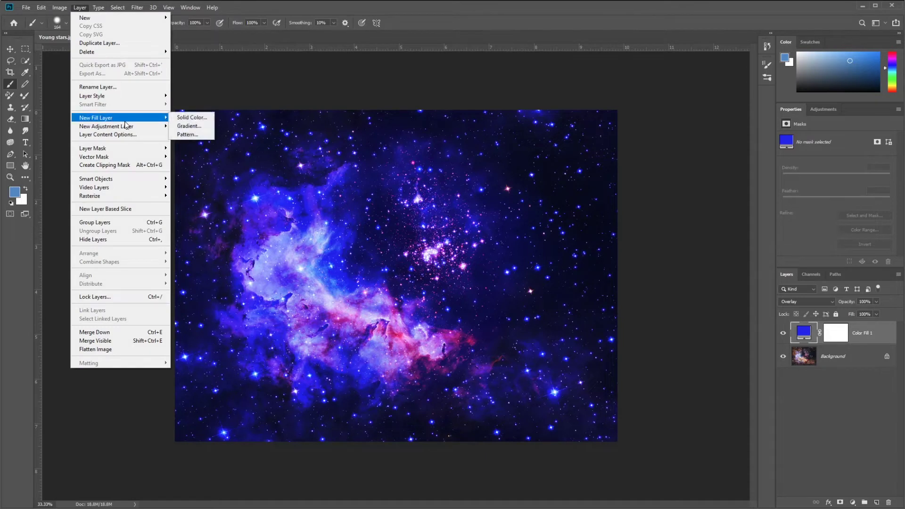
{"action": "left_click", "coordinate": [206, 128]}
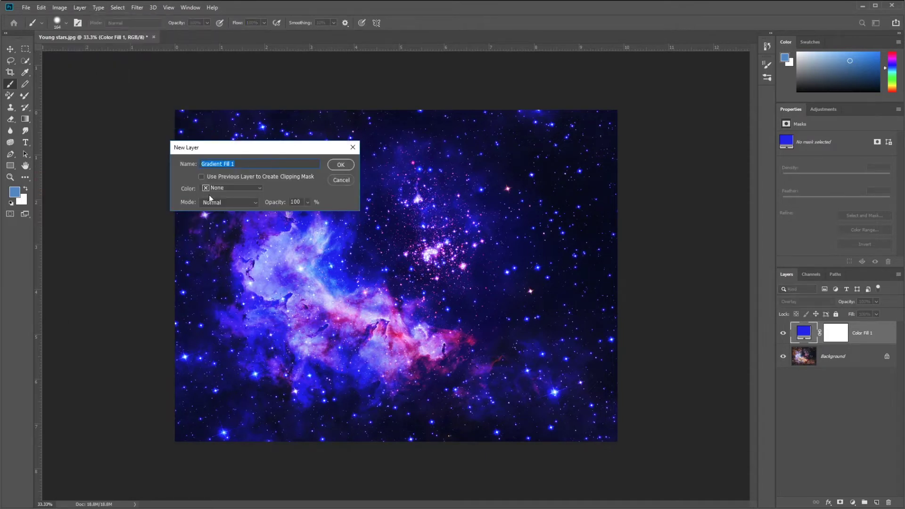
{"action": "left_click", "coordinate": [344, 166]}
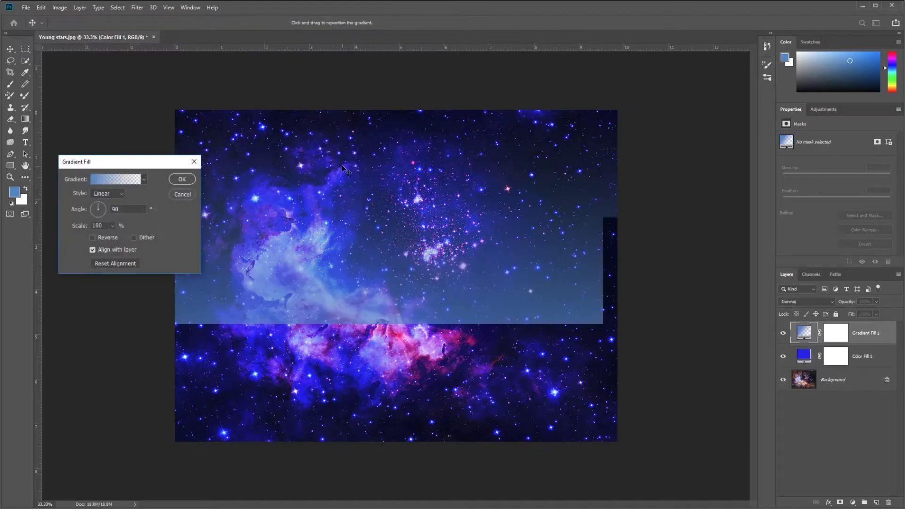
{"action": "left_click_drag", "start_coordinate": [312, 169], "coordinate": [402, 169]}
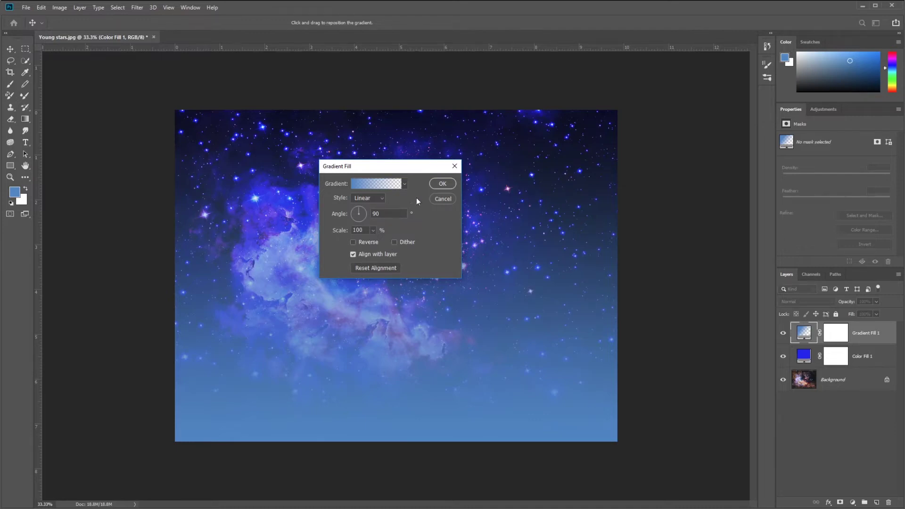
Try the Angle style for the gradient fill and set its style to Radial.
{"action": "left_click", "coordinate": [377, 199]}
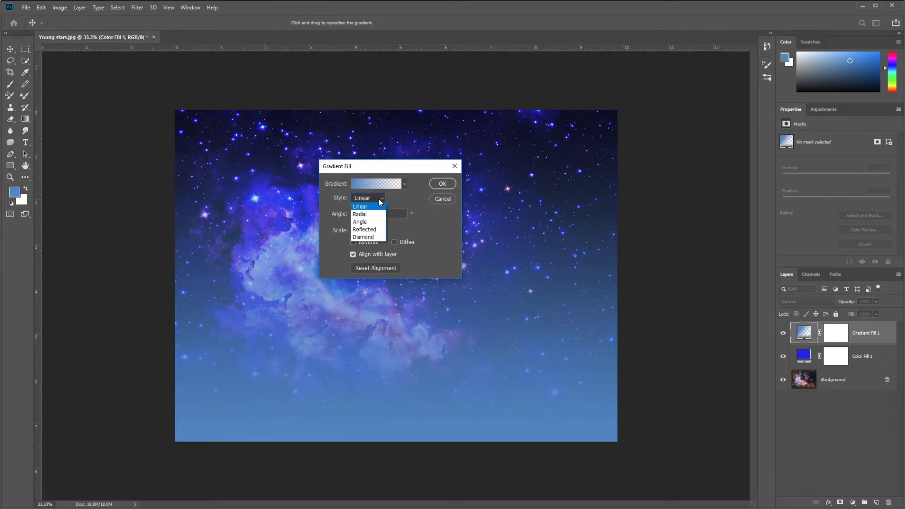
{"action": "left_click", "coordinate": [371, 214]}
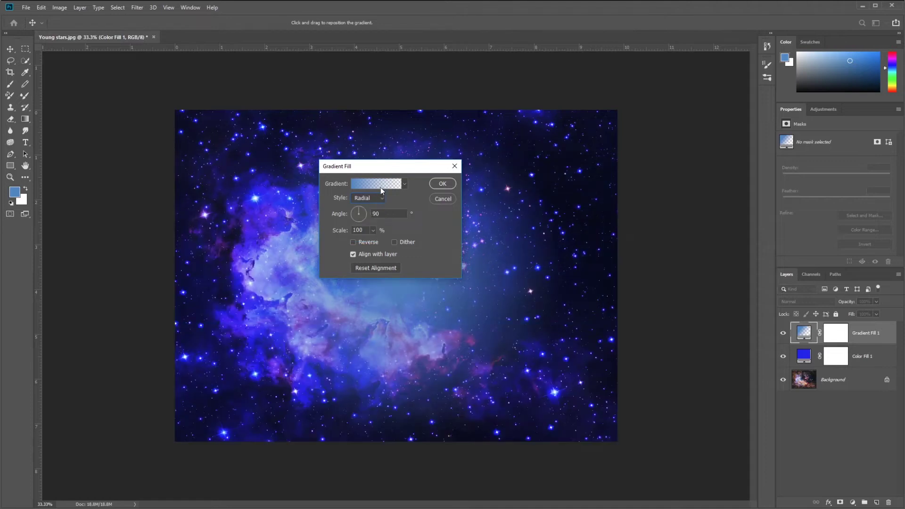
{"action": "left_click", "coordinate": [378, 198]}
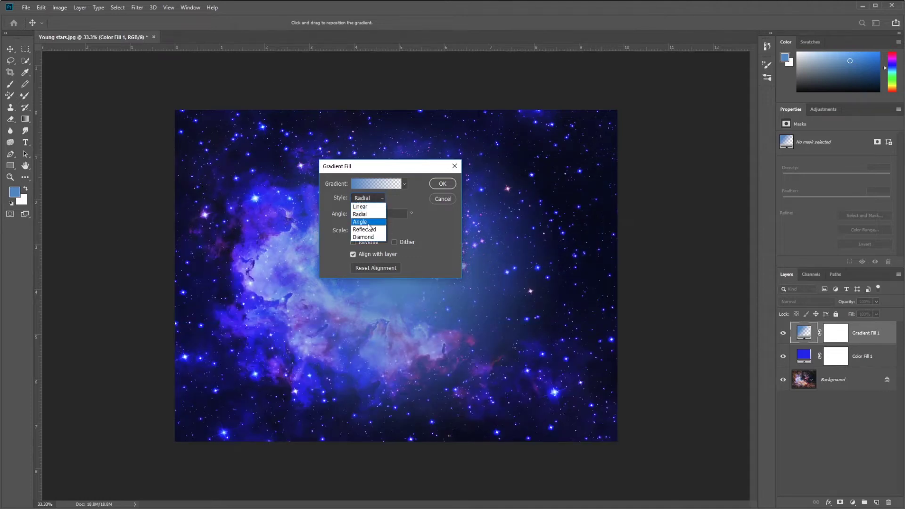
{"action": "left_click", "coordinate": [368, 225]}
{"action": "left_click", "coordinate": [370, 200]}
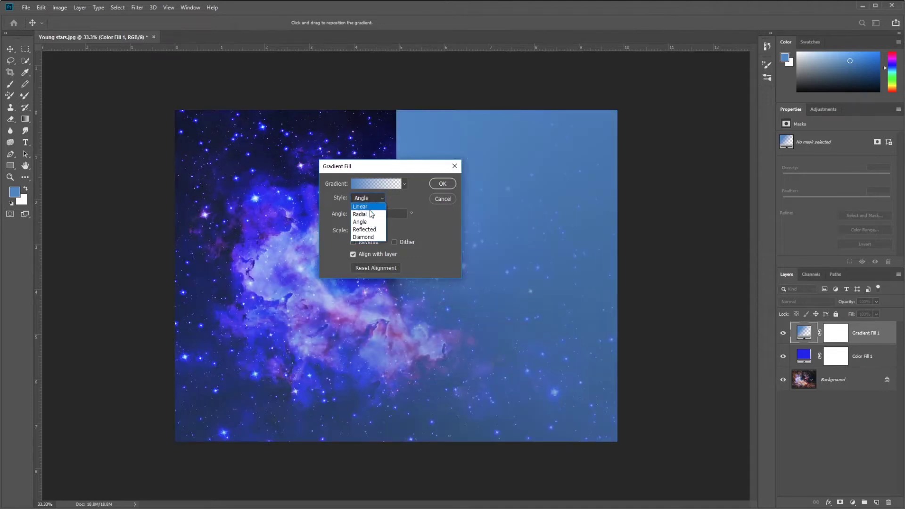
{"action": "left_click", "coordinate": [371, 215]}
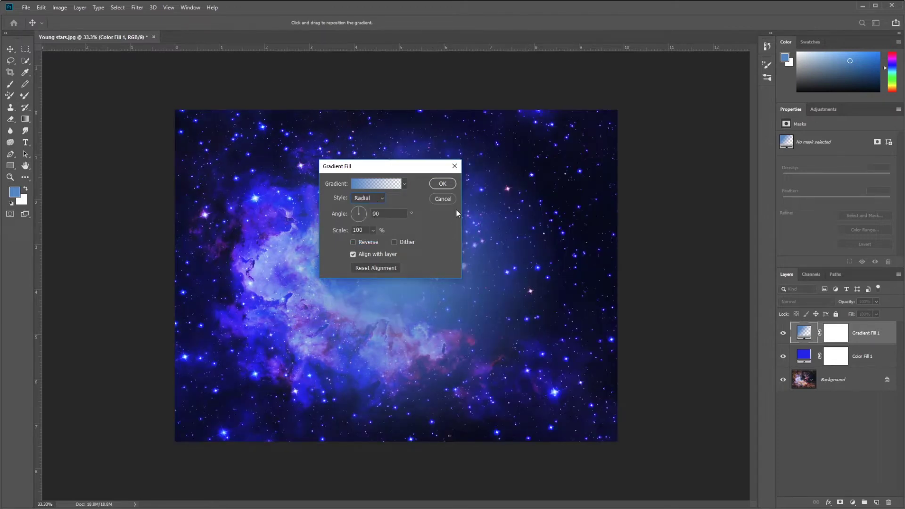
Try the blue-to-white and blue-to-transparent gradient presets, and apply the black-to-white preset to the gradient fill.
{"action": "left_click_drag", "start_coordinate": [411, 174], "coordinate": [538, 155]}
{"action": "left_click", "coordinate": [532, 164]}
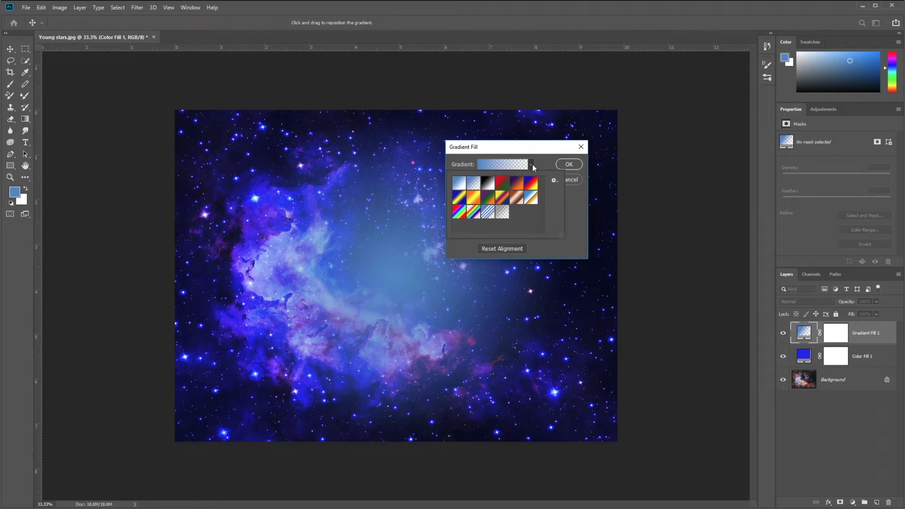
{"action": "left_click", "coordinate": [458, 184]}
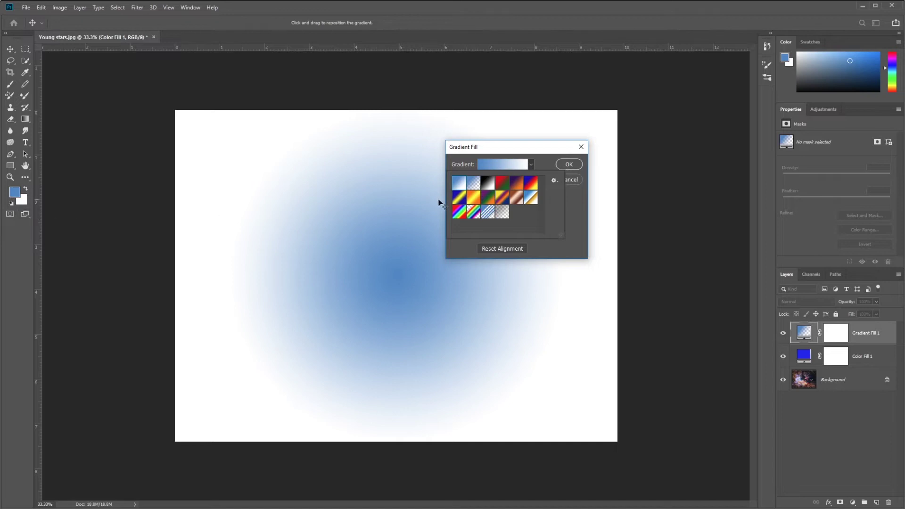
{"action": "left_click", "coordinate": [474, 183]}
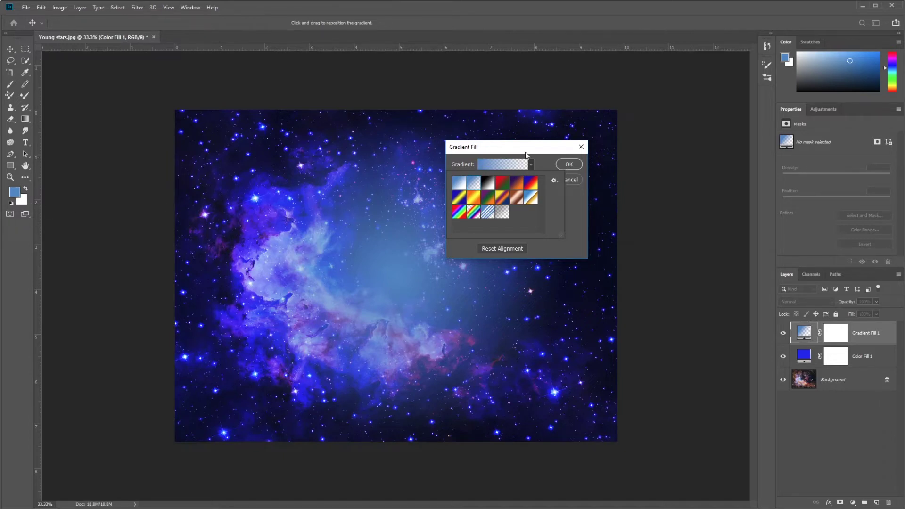
{"action": "left_click", "coordinate": [489, 184]}
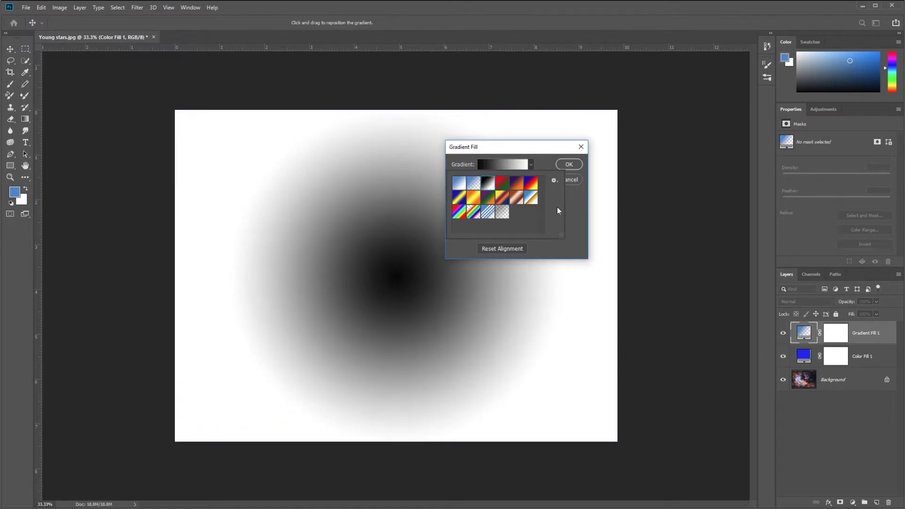
Append the Spectrums gradient set to the presets and apply its Spectrum gradient to the radial gradient fill.
{"action": "left_click", "coordinate": [554, 180]}
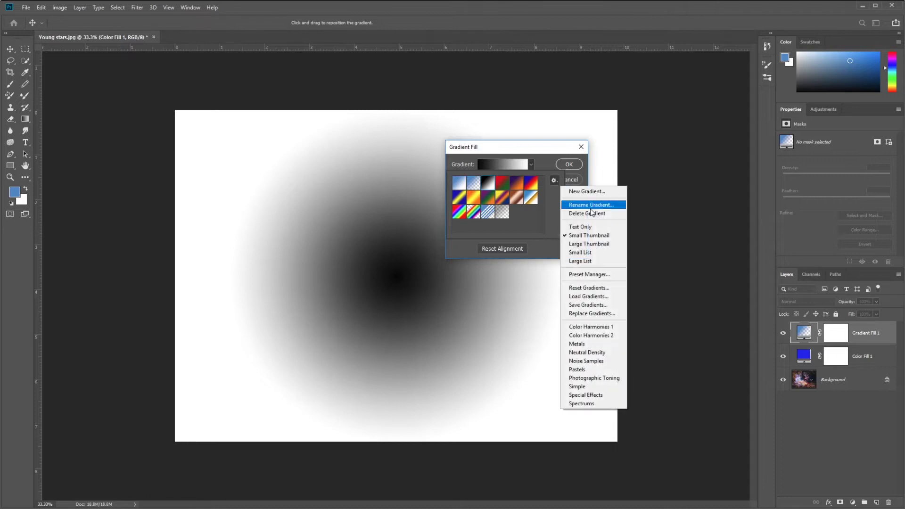
{"action": "left_click", "coordinate": [595, 406]}
{"action": "left_click", "coordinate": [494, 194]}
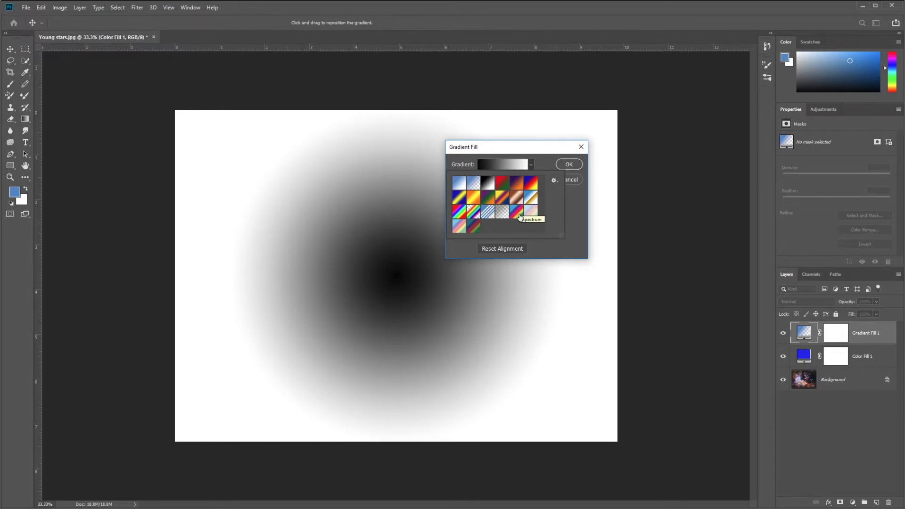
{"action": "left_click", "coordinate": [519, 217]}
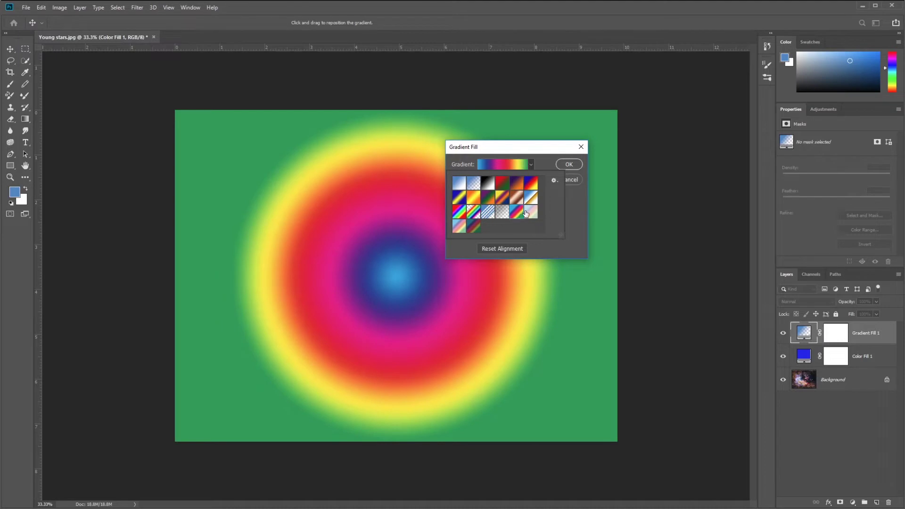
{"action": "left_click", "coordinate": [549, 162]}
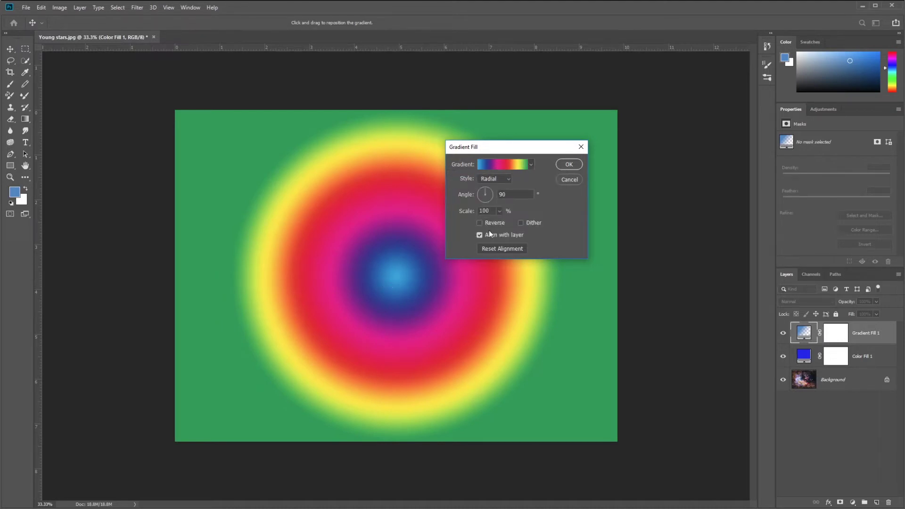
{"action": "left_click", "coordinate": [568, 164]}
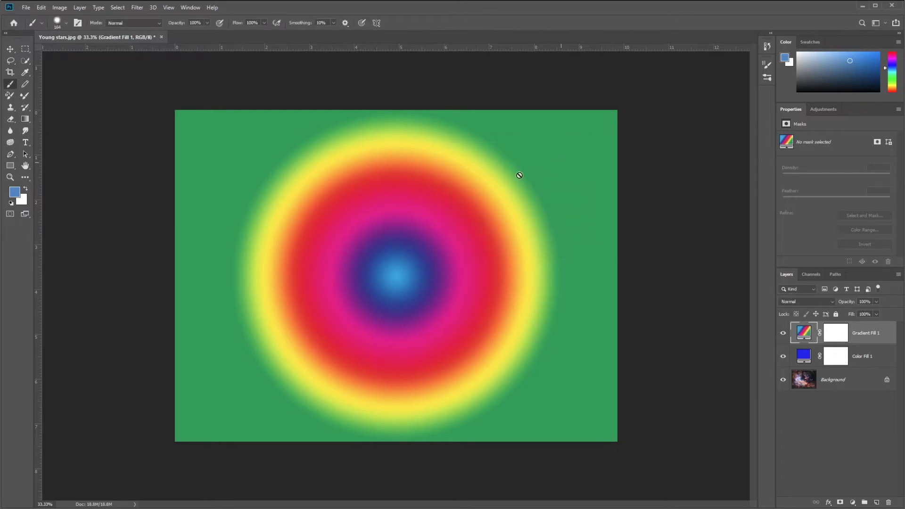
Set the gradient fill layer's blend mode to Soft Light and reposition the gradient's center over the bright nebula cloud.
{"action": "left_click", "coordinate": [799, 307]}
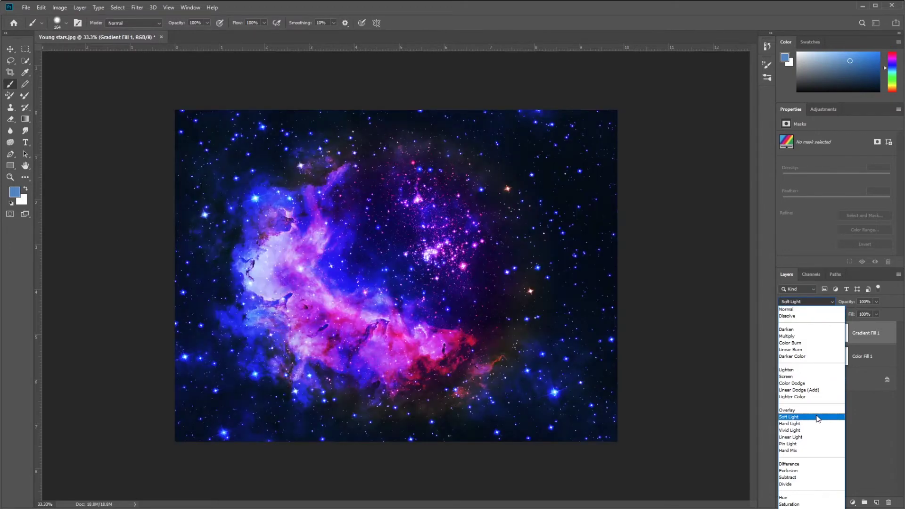
{"action": "left_click", "coordinate": [817, 418]}
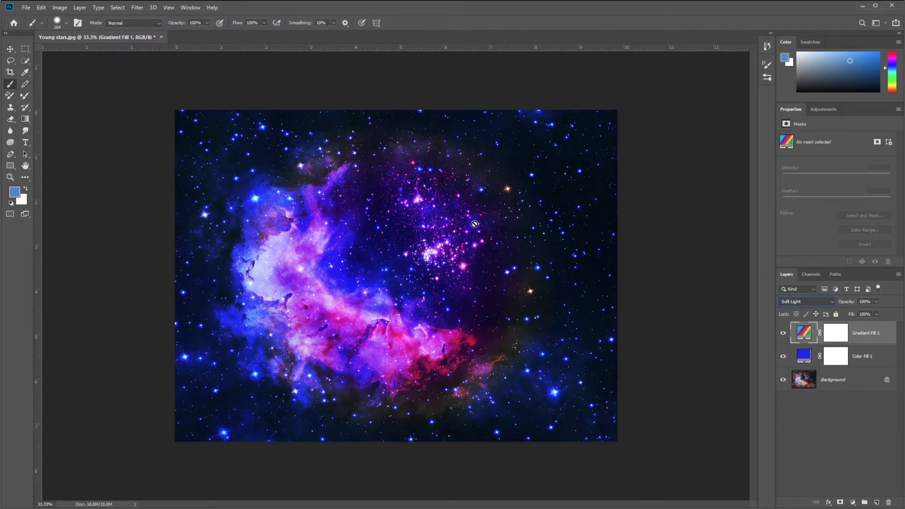
{"action": "double_click", "coordinate": [804, 335]}
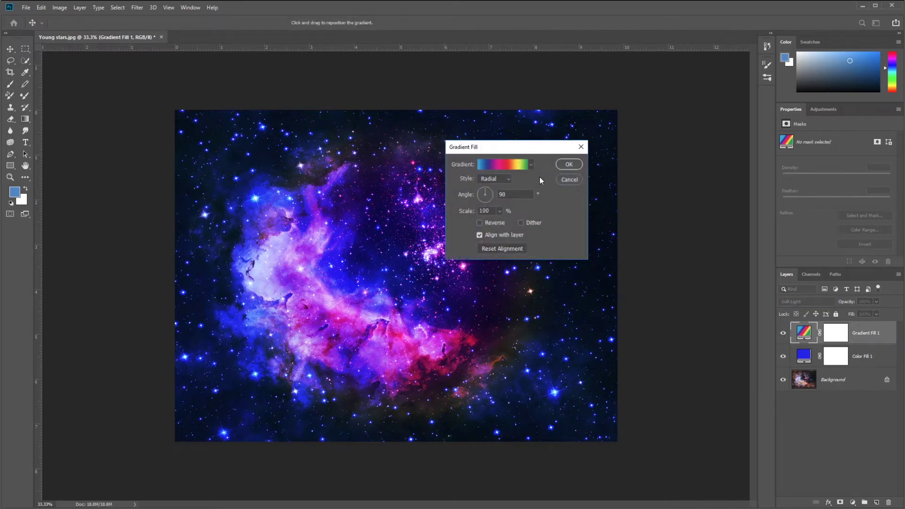
{"action": "left_click_drag", "start_coordinate": [531, 154], "coordinate": [624, 139]}
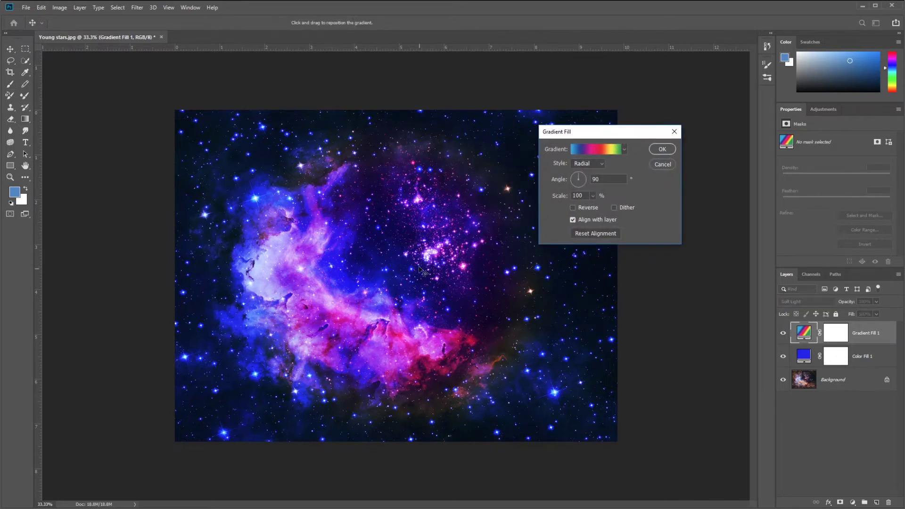
{"action": "left_click_drag", "start_coordinate": [426, 275], "coordinate": [315, 314]}
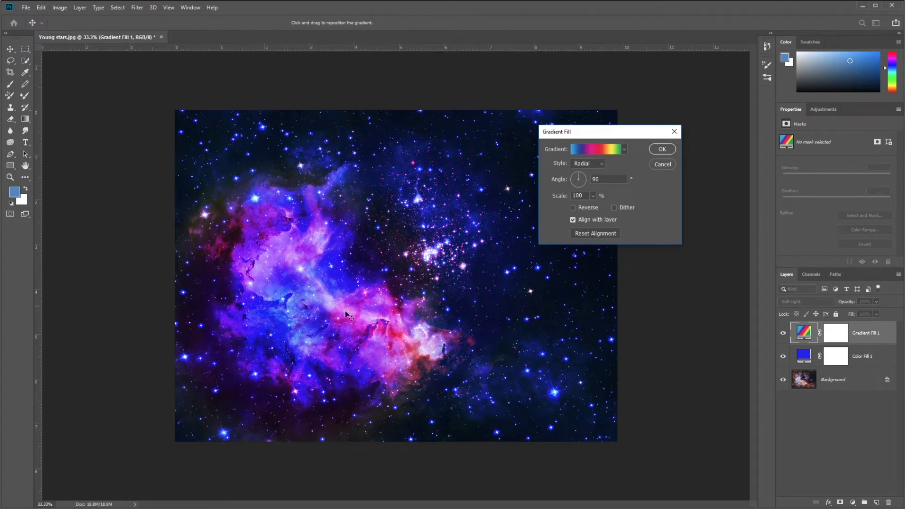
Scale the gradient fill to 253%.
{"action": "left_click", "coordinate": [592, 195]}
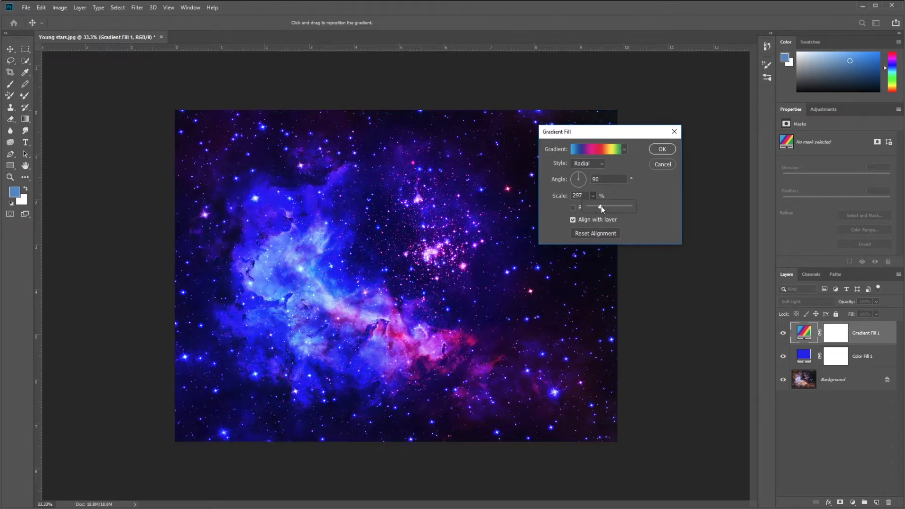
{"action": "left_click_drag", "start_coordinate": [598, 205], "coordinate": [598, 205]}
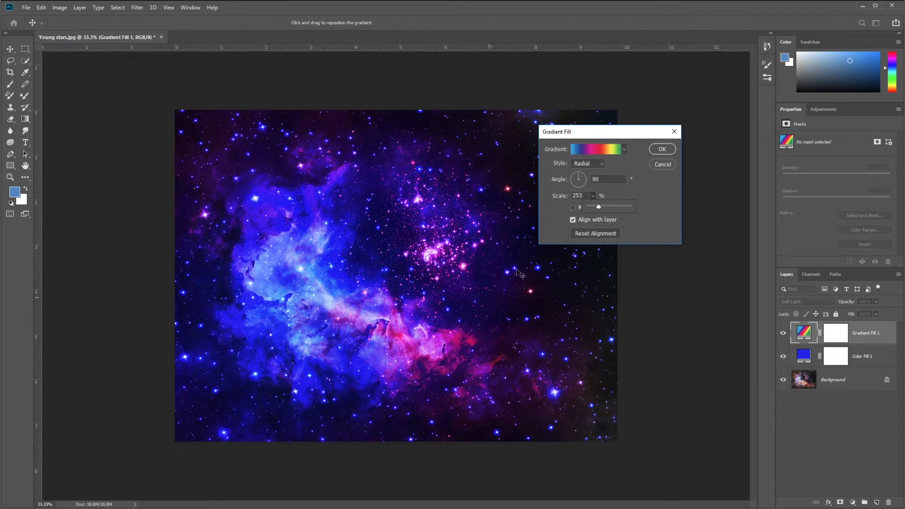
{"action": "key", "text": "Return"}
{"action": "key", "text": "b"}
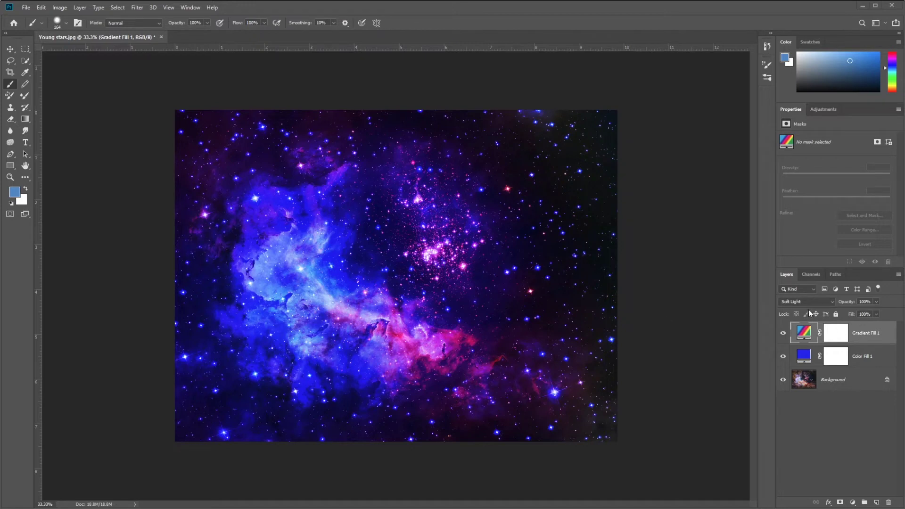
Add a Pattern fill layer above the gradient fill layer.
{"action": "left_click", "coordinate": [854, 503]}
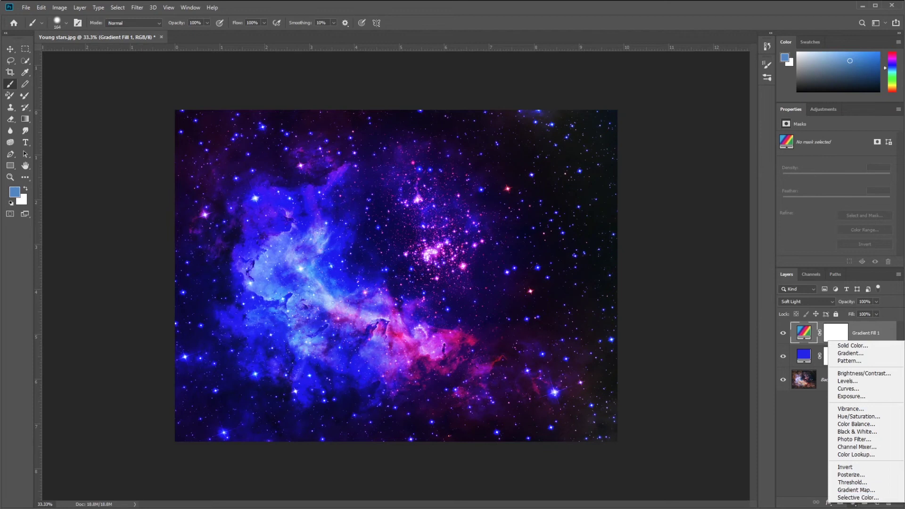
{"action": "left_click", "coordinate": [854, 503]}
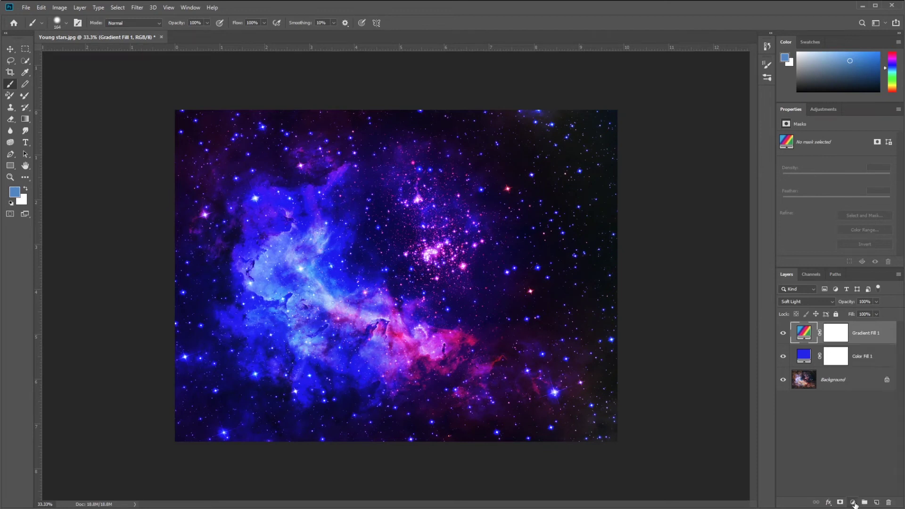
{"action": "left_click", "coordinate": [854, 502]}
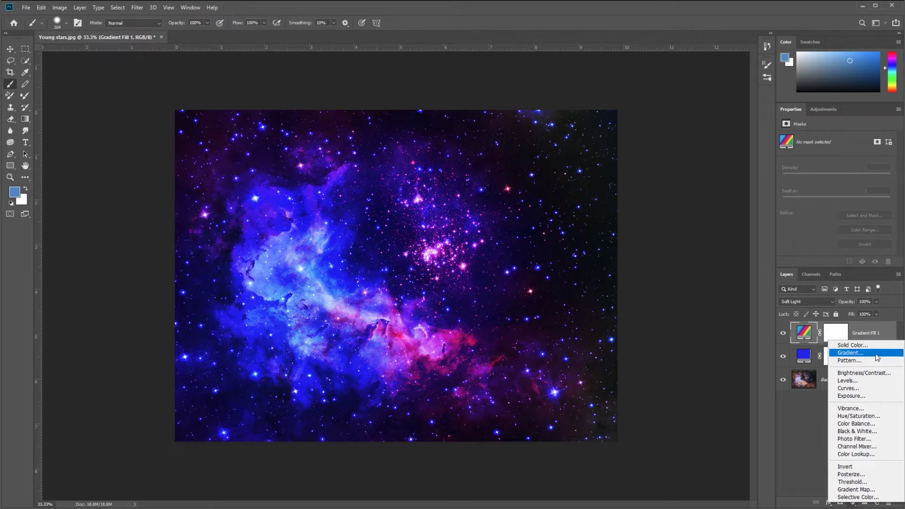
{"action": "left_click", "coordinate": [849, 361]}
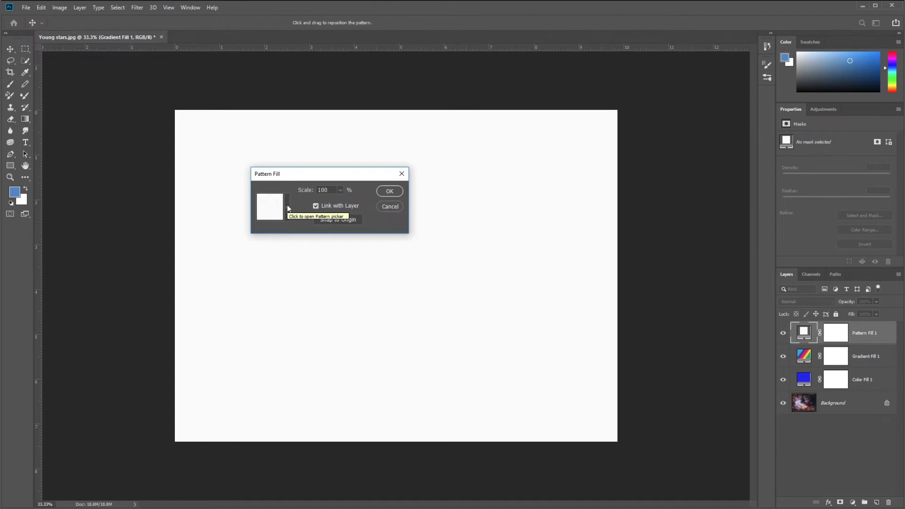
{"action": "left_click_drag", "start_coordinate": [321, 175], "coordinate": [371, 138]}
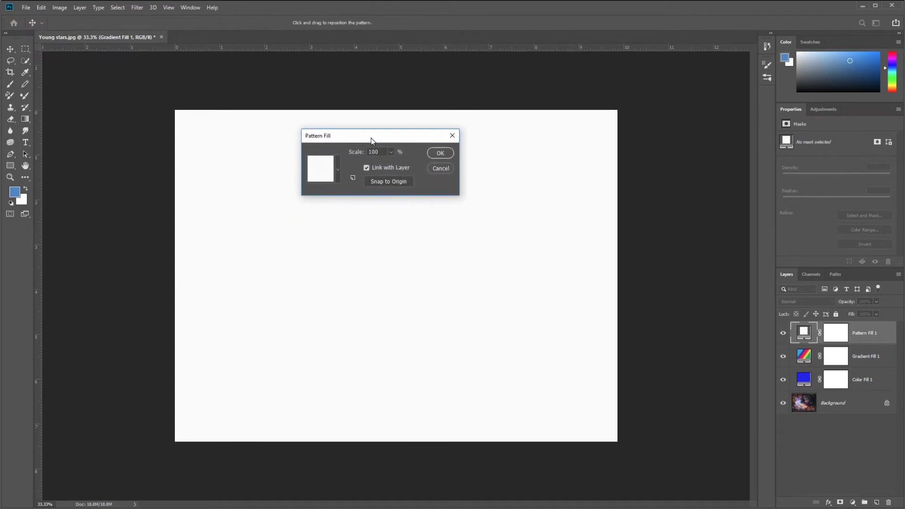
Replace the current patterns with the Web Patterns set and choose the thin diagonal line pattern for the fill.
{"action": "left_click", "coordinate": [338, 167]}
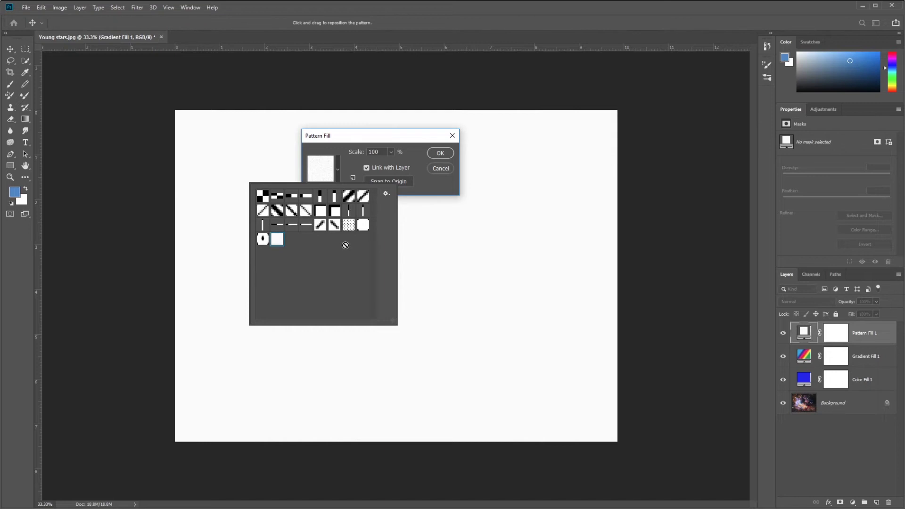
{"action": "left_click", "coordinate": [386, 193]}
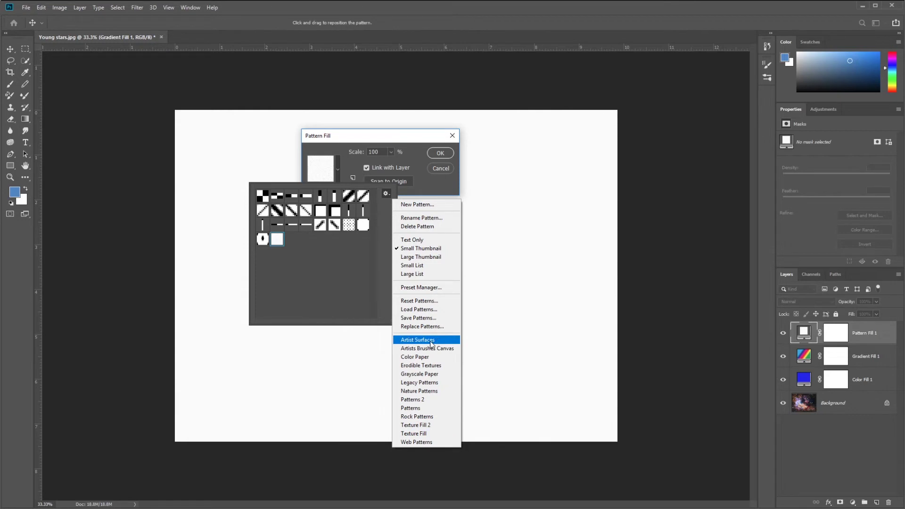
{"action": "left_click", "coordinate": [413, 442]}
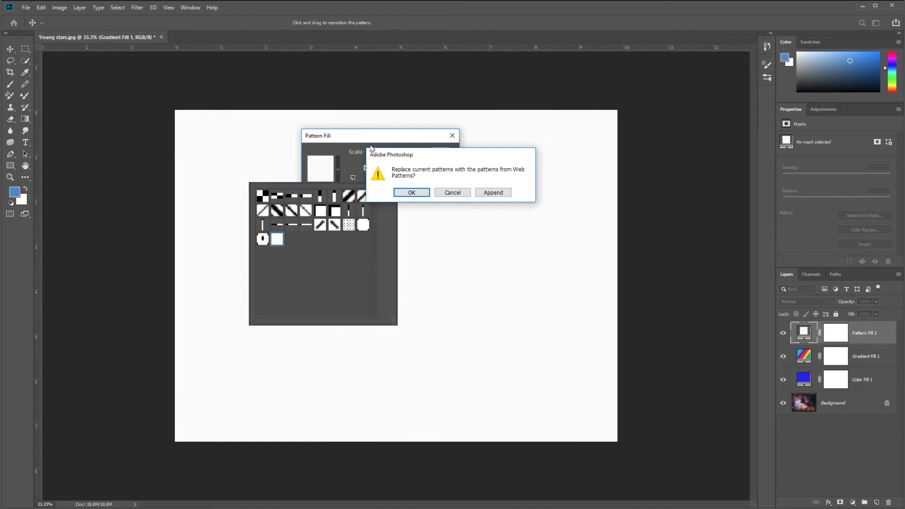
{"action": "left_click", "coordinate": [418, 194]}
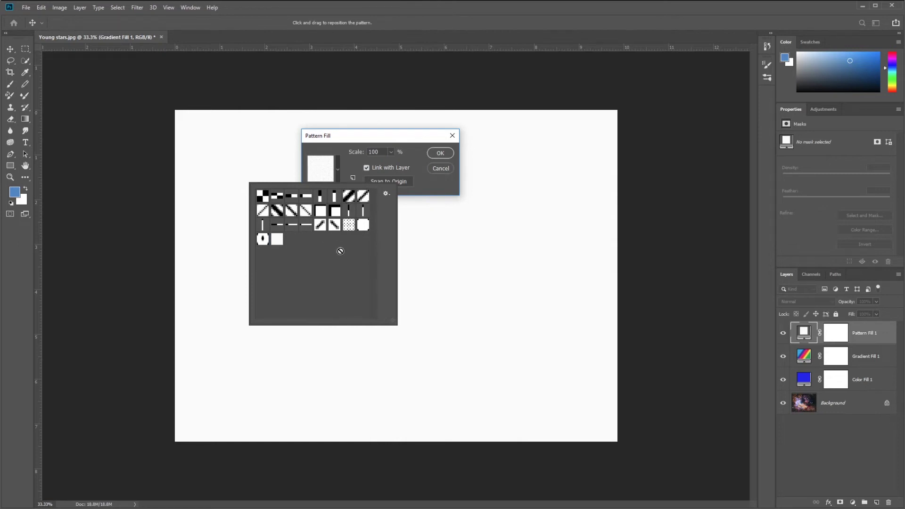
{"action": "left_click", "coordinate": [336, 211]}
{"action": "left_click", "coordinate": [350, 217]}
{"action": "left_click", "coordinate": [362, 213]}
{"action": "left_click", "coordinate": [361, 197]}
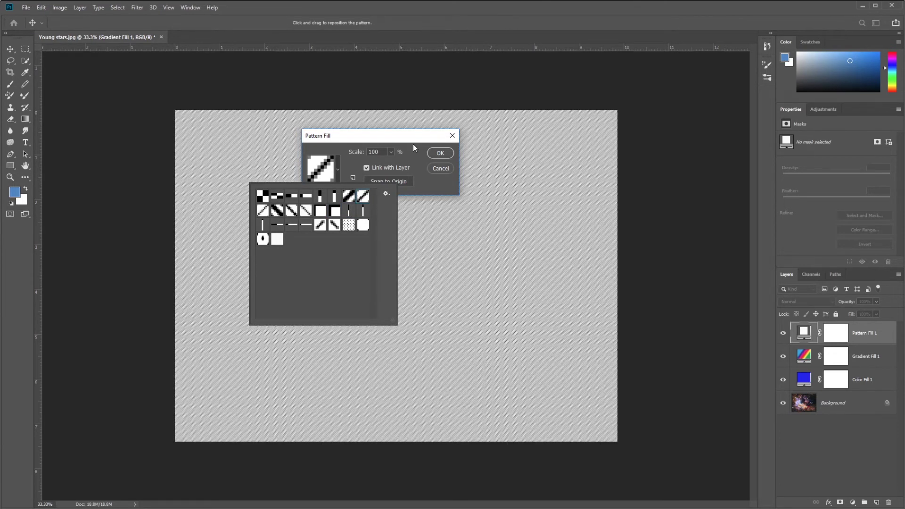
Scale the diagonal line pattern to 308% and set the pattern fill layer's blend mode to Overlay.
{"action": "left_click", "coordinate": [391, 152]}
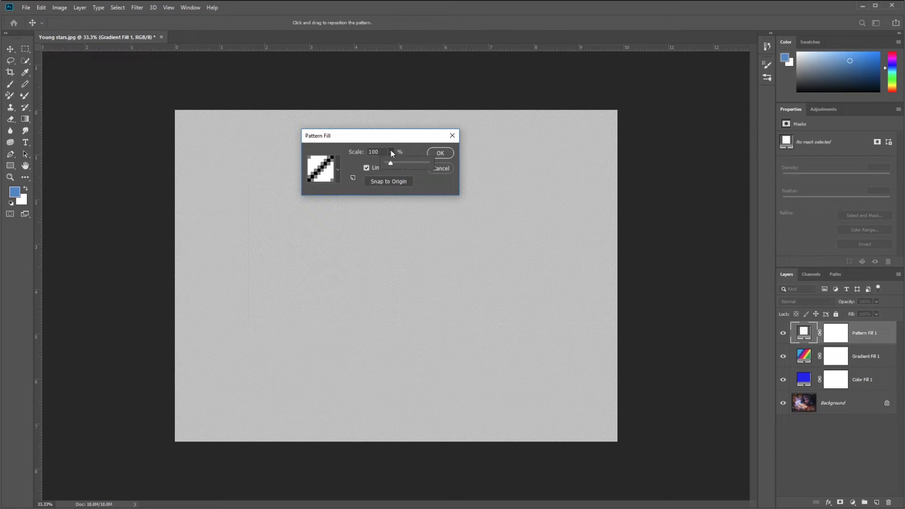
{"action": "left_click_drag", "start_coordinate": [400, 163], "coordinate": [401, 162]}
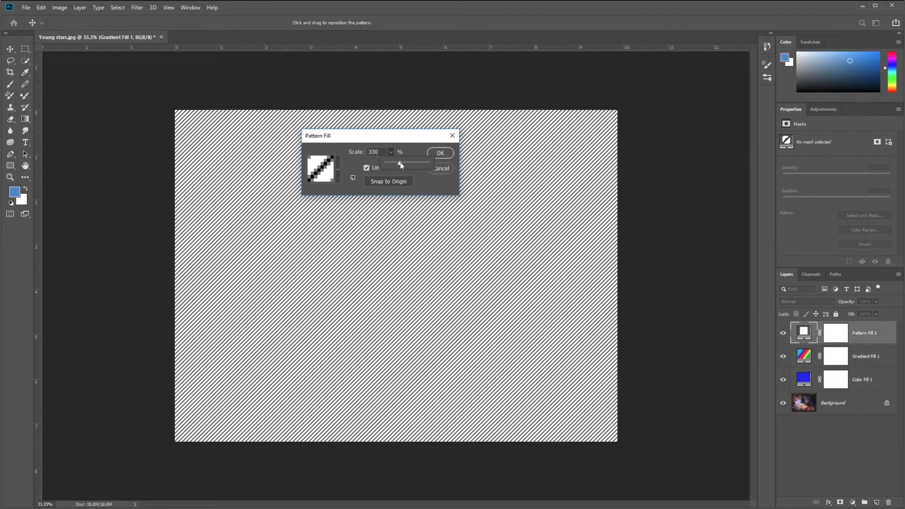
{"action": "left_click_drag", "start_coordinate": [400, 162], "coordinate": [399, 162]}
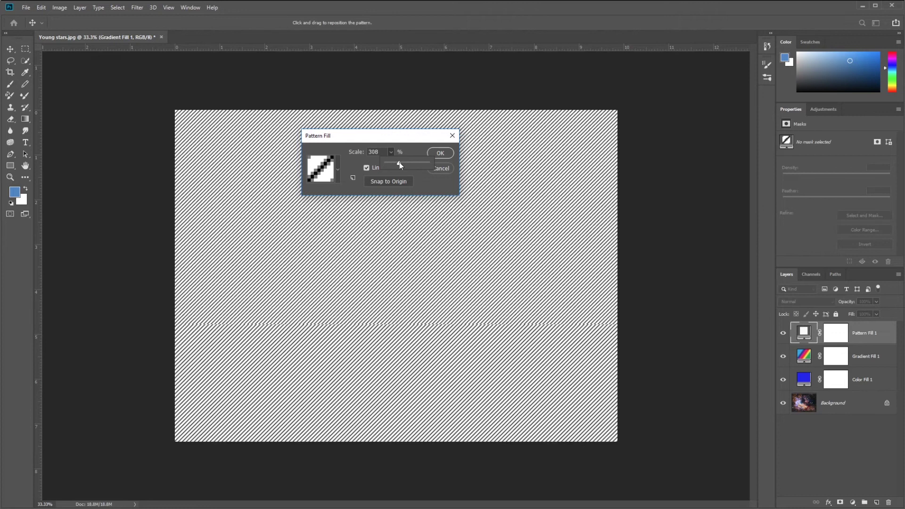
{"action": "left_click", "coordinate": [441, 153]}
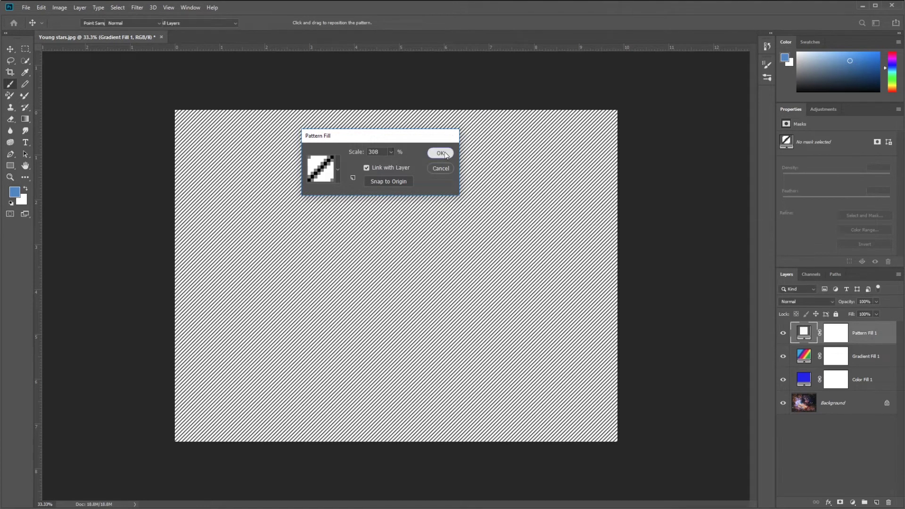
{"action": "left_click", "coordinate": [440, 153]}
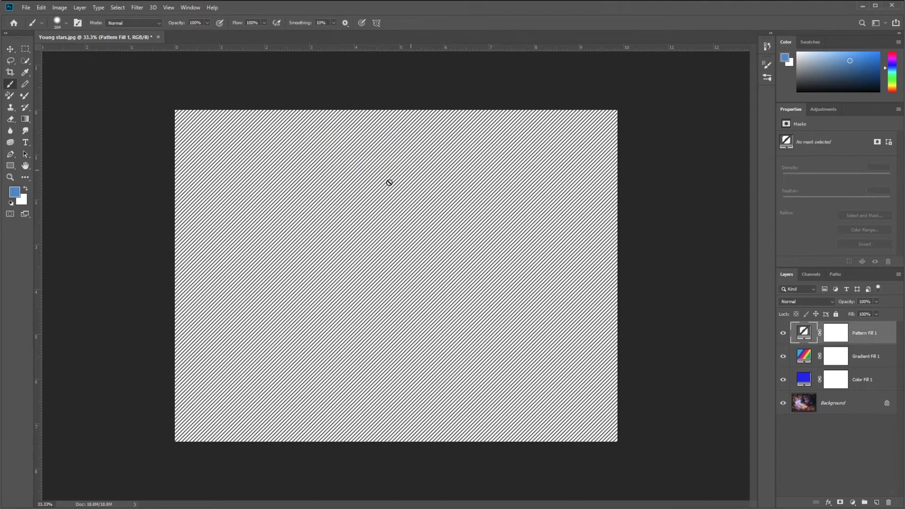
{"action": "left_click", "coordinate": [809, 301]}
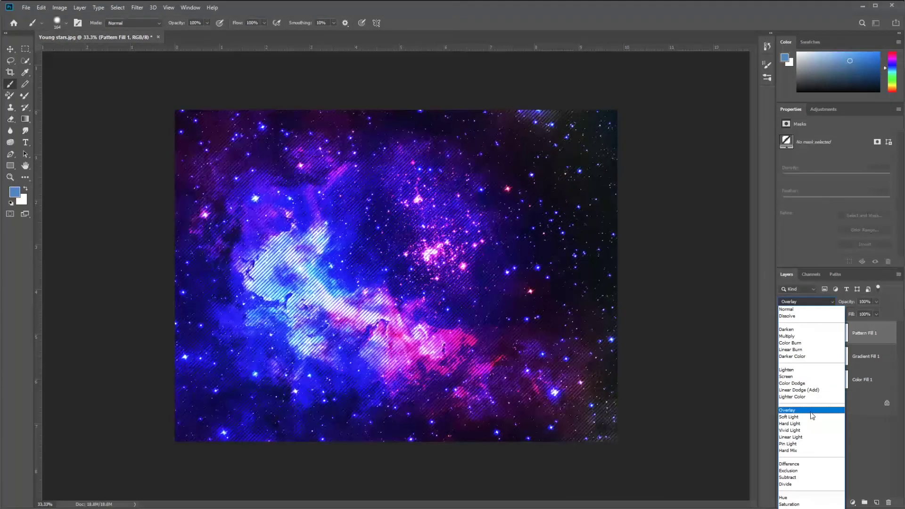
{"action": "left_click", "coordinate": [811, 413]}
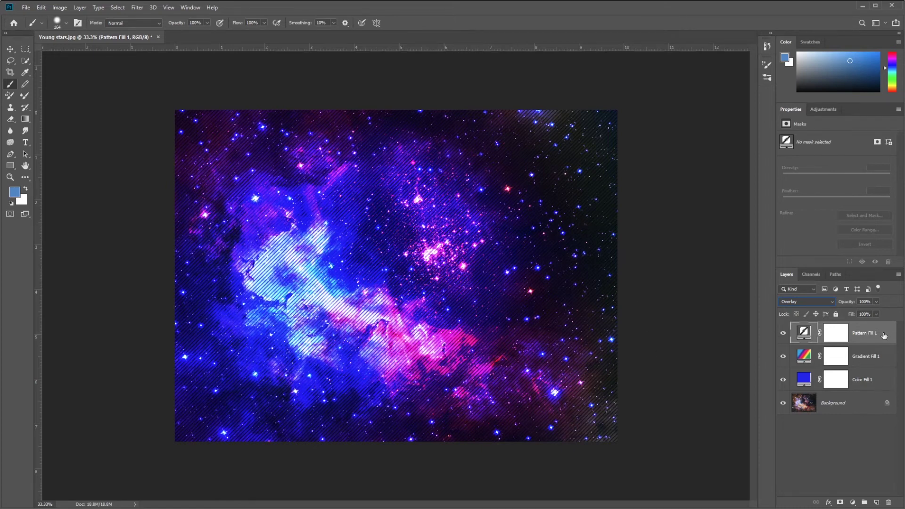
Group the pattern, gradient and color fill layers and name the group fill.
{"action": "left_click", "coordinate": [885, 385], "text": "shift"}
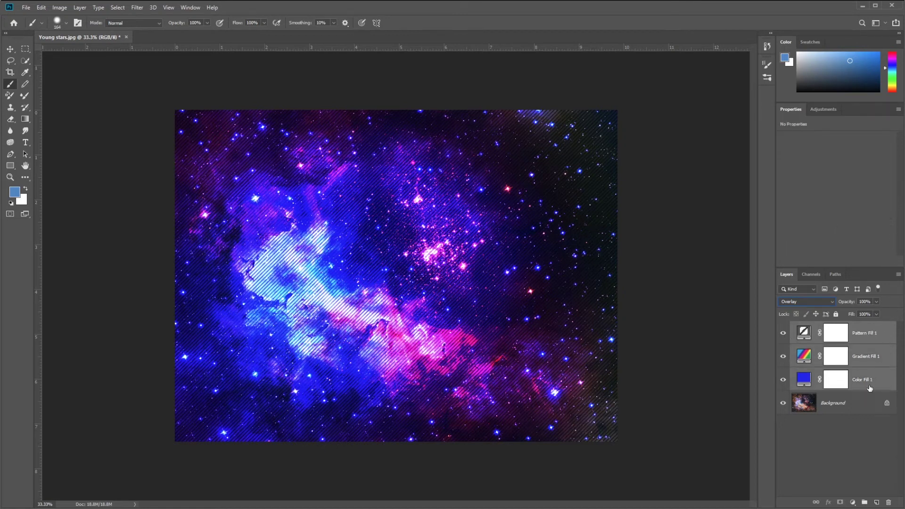
{"action": "left_click", "coordinate": [867, 504]}
{"action": "double_click", "coordinate": [844, 326]}
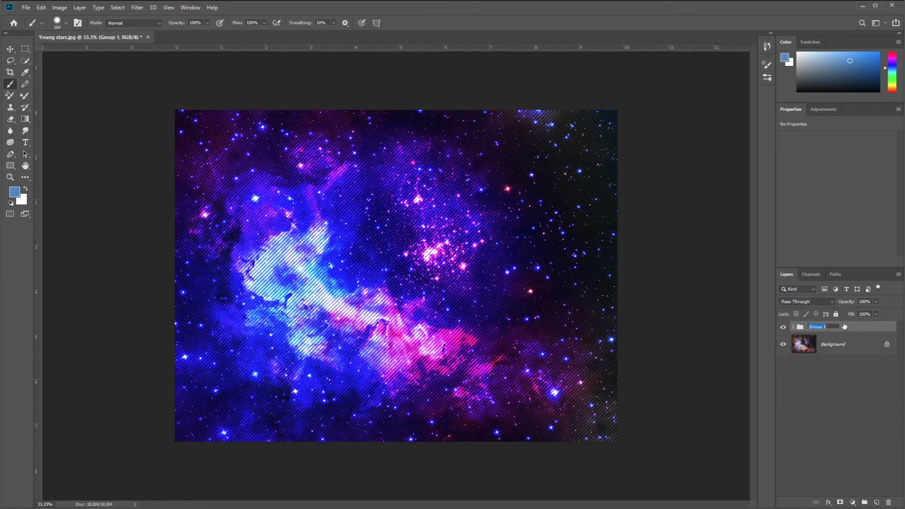
{"action": "type", "text": "fill"}
{"action": "key", "text": "Return"}
Hide the fill group and add a Brightness/Contrast adjustment layer above it.
{"action": "left_click", "coordinate": [783, 328]}
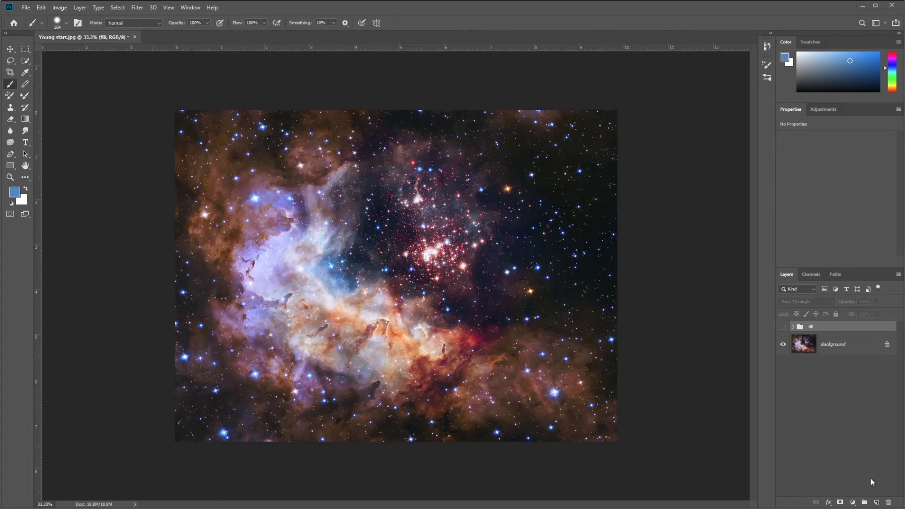
{"action": "left_click", "coordinate": [854, 503]}
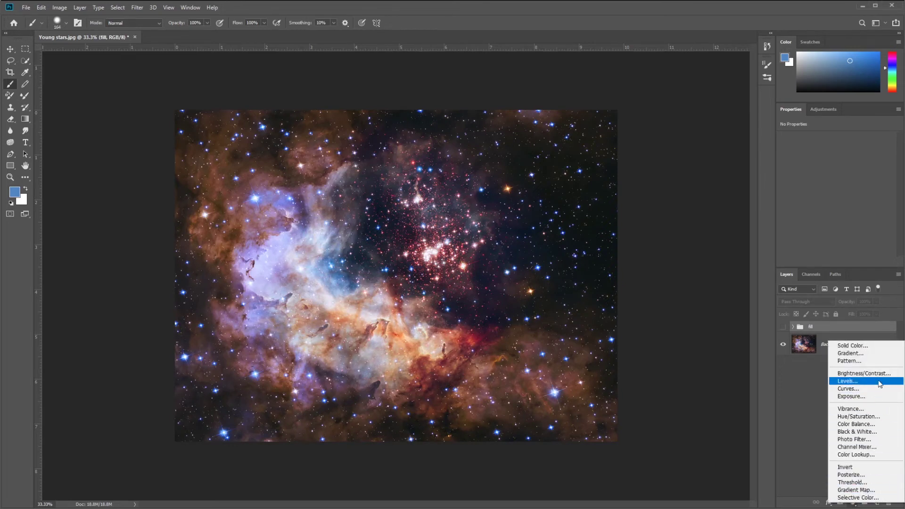
{"action": "left_click", "coordinate": [865, 373]}
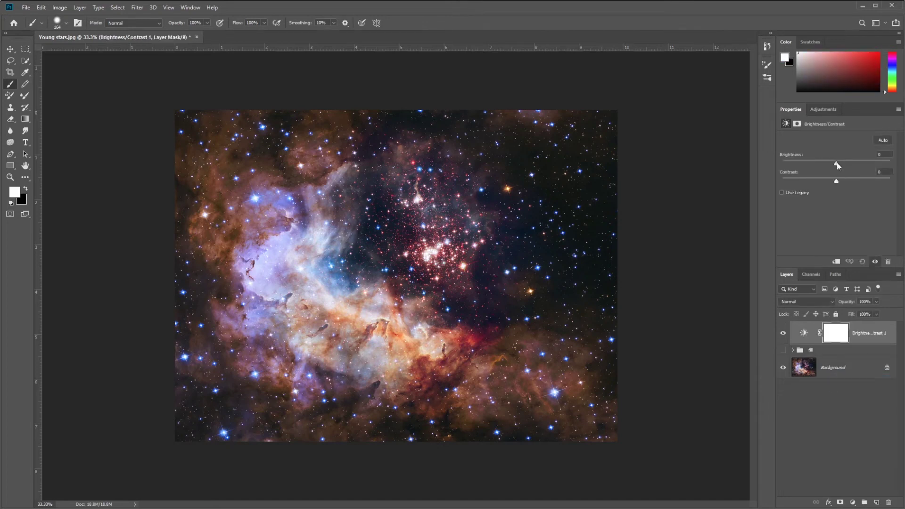
Set the Brightness/Contrast adjustment to brightness 48 and contrast 59, and compare the image with the layer hidden and shown.
{"action": "mouse_move", "coordinate": [837, 161]}
{"action": "left_mouse_down"}
{"action": "mouse_move", "coordinate": [858, 160]}
{"action": "mouse_move", "coordinate": [842, 164]}
{"action": "mouse_move", "coordinate": [859, 182]}
{"action": "mouse_move", "coordinate": [876, 179]}
{"action": "mouse_move", "coordinate": [869, 178]}
{"action": "left_mouse_up"}
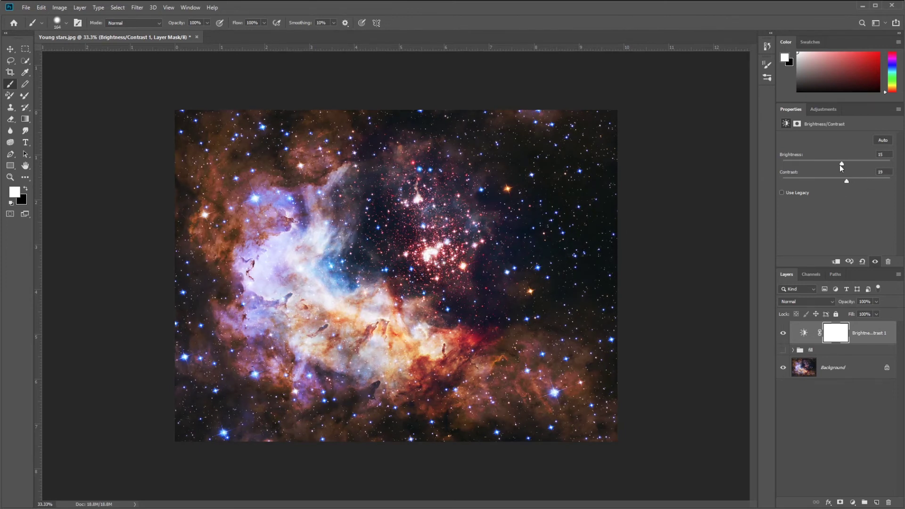
{"action": "left_click_drag", "start_coordinate": [858, 162], "coordinate": [858, 162]}
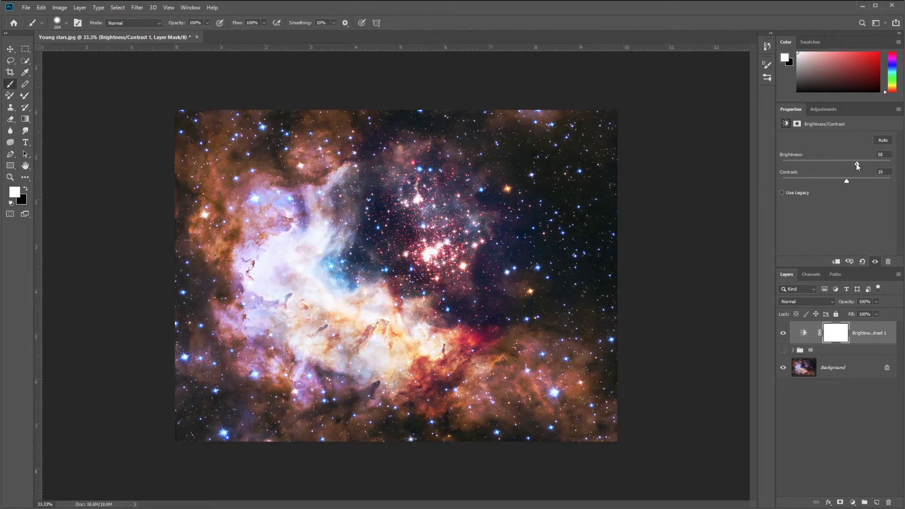
{"action": "left_click_drag", "start_coordinate": [856, 182], "coordinate": [863, 182]}
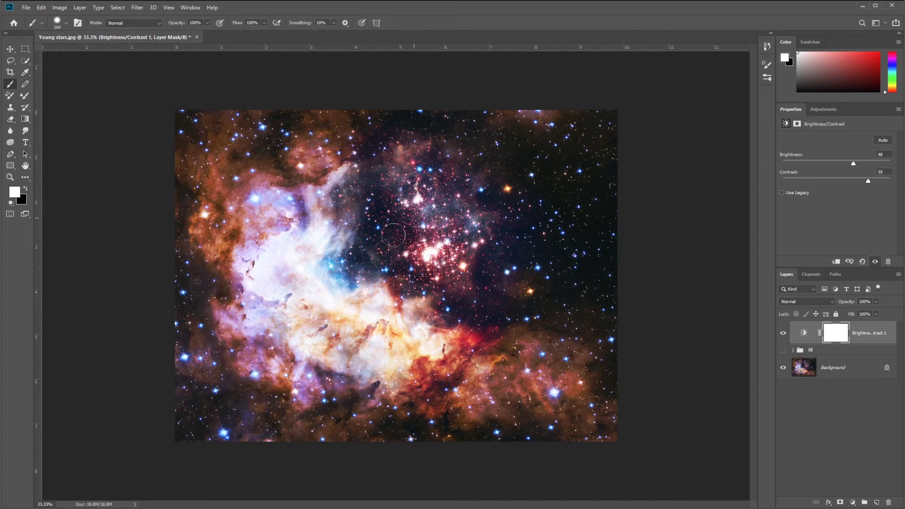
{"action": "left_click", "coordinate": [783, 333]}
{"action": "left_click", "coordinate": [782, 333]}
Set the Brightness/Contrast layer's blend mode to Luminosity, comparing it with Normal.
{"action": "left_click", "coordinate": [804, 333]}
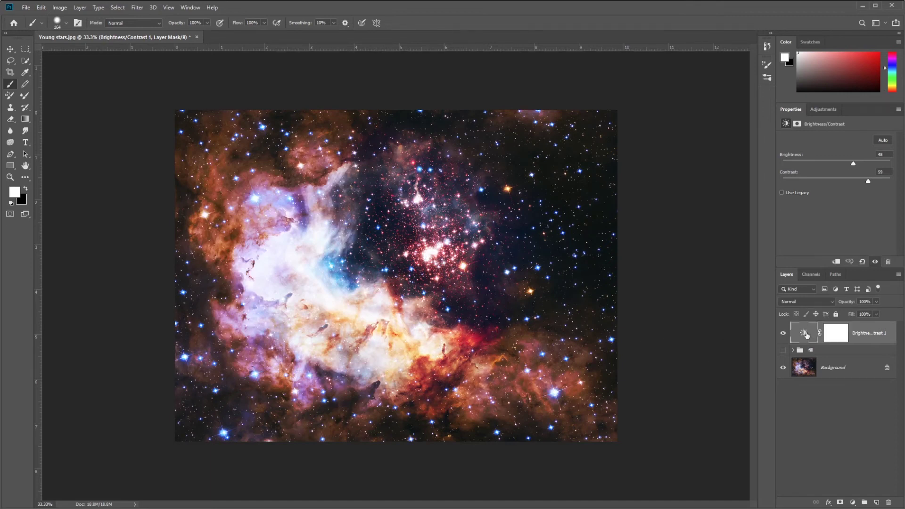
{"action": "left_click", "coordinate": [801, 301]}
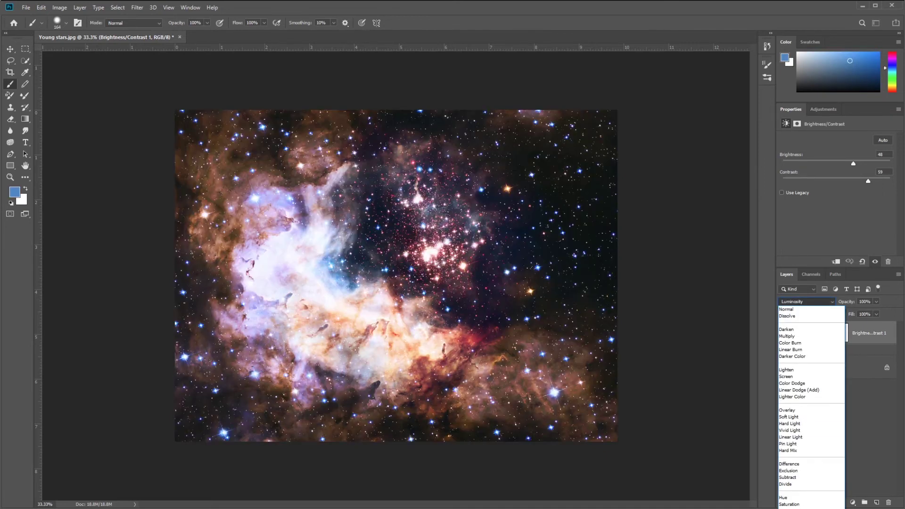
{"action": "left_click", "coordinate": [804, 301]}
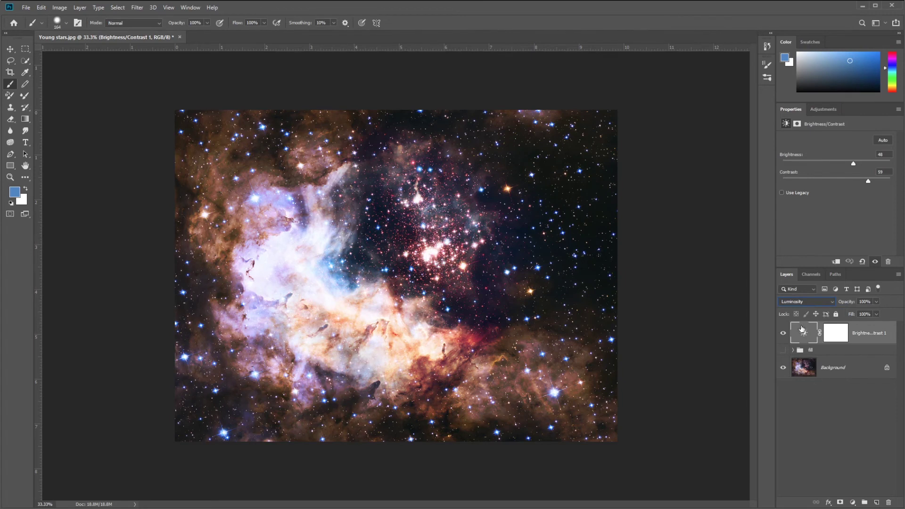
{"action": "left_click", "coordinate": [804, 301]}
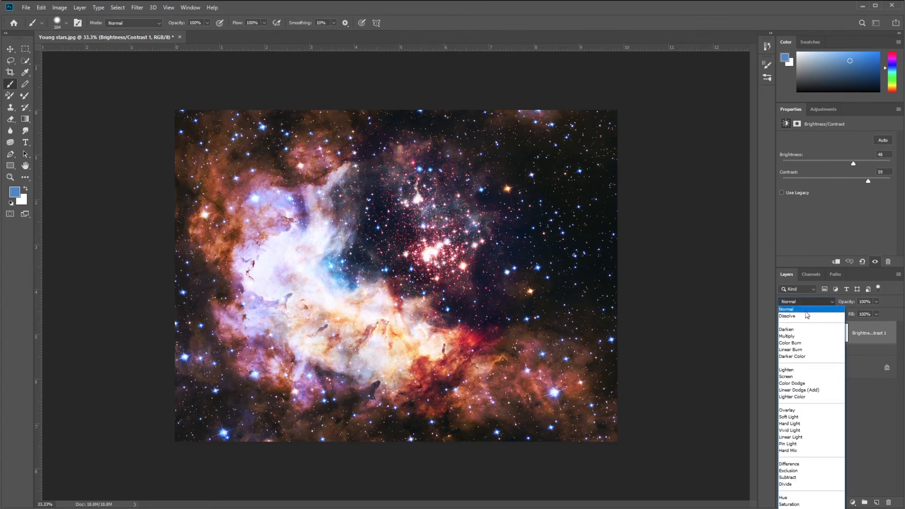
{"action": "left_click", "coordinate": [806, 312]}
{"action": "left_click", "coordinate": [799, 301]}
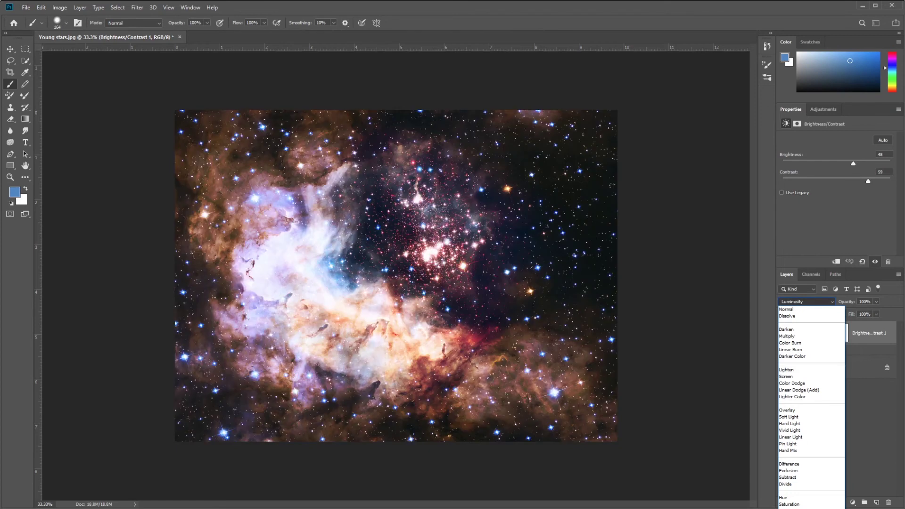
{"action": "left_click", "coordinate": [803, 484]}
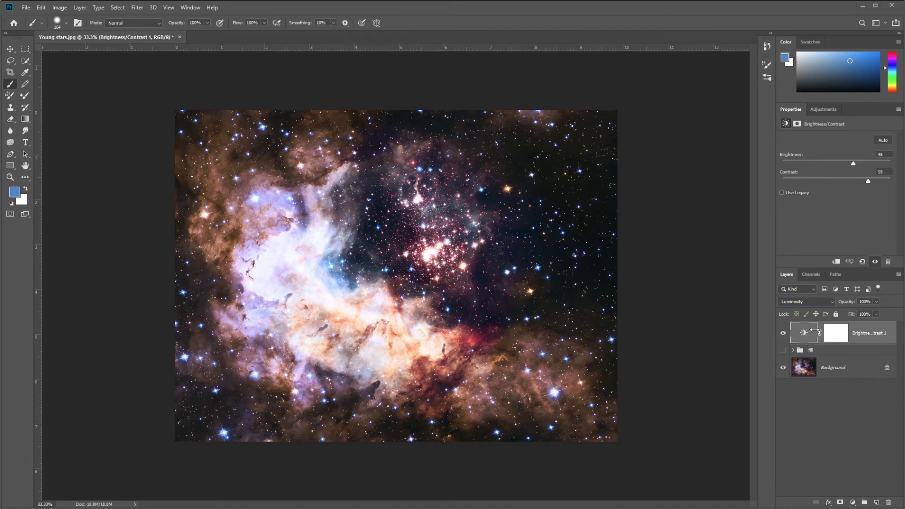
Add a Vibrance adjustment layer above the Brightness/Contrast layer and open its properties.
{"action": "left_click", "coordinate": [853, 503]}
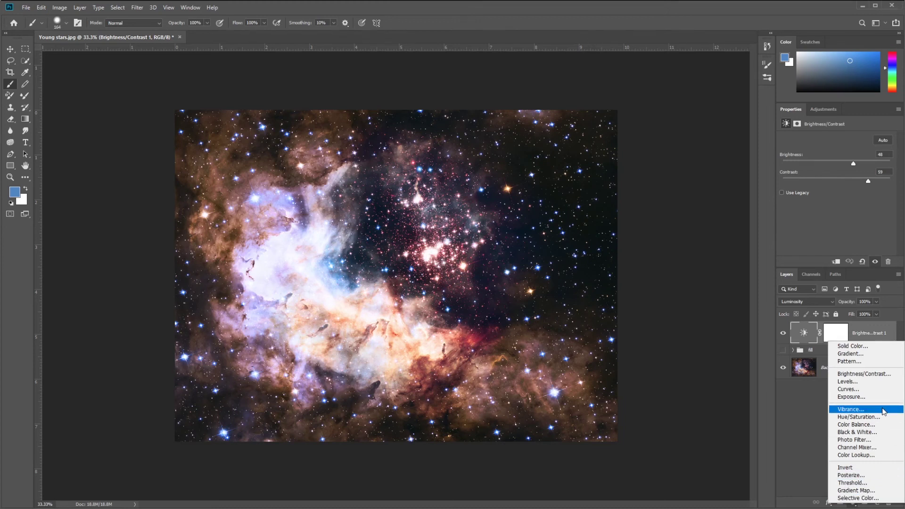
{"action": "left_click", "coordinate": [883, 410]}
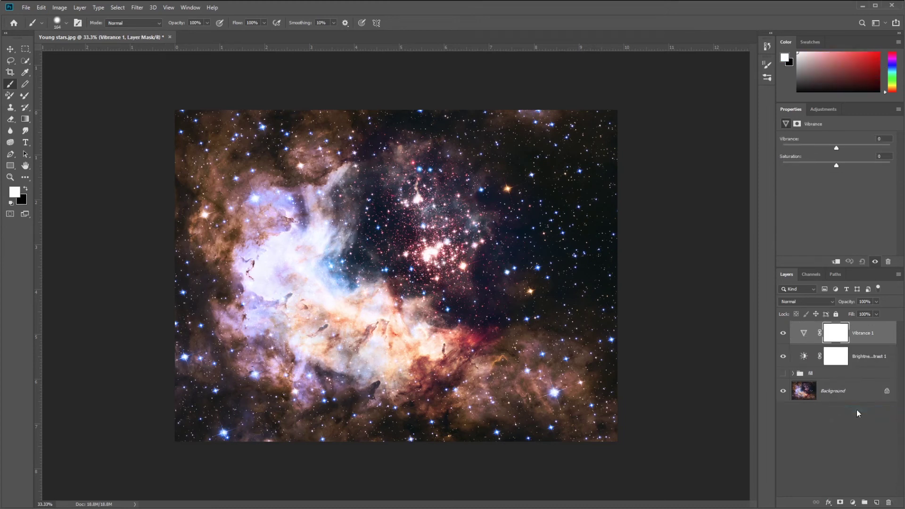
{"action": "left_click", "coordinate": [804, 332]}
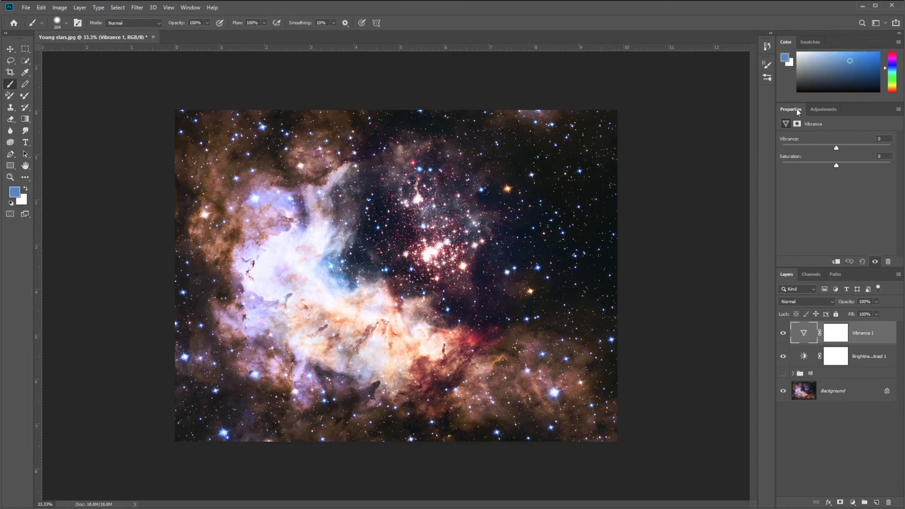
{"action": "left_click", "coordinate": [200, 7]}
{"action": "mouse_move", "coordinate": [190, 7]}
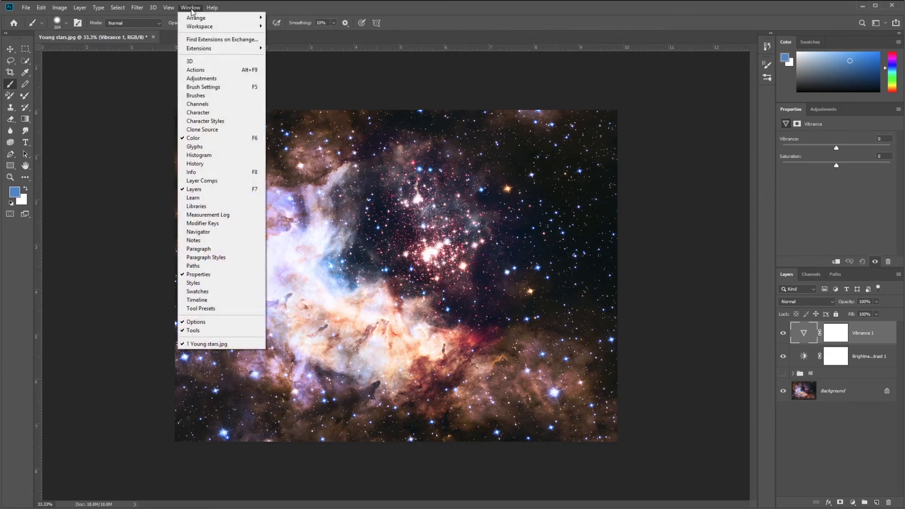
{"action": "left_click", "coordinate": [224, 279]}
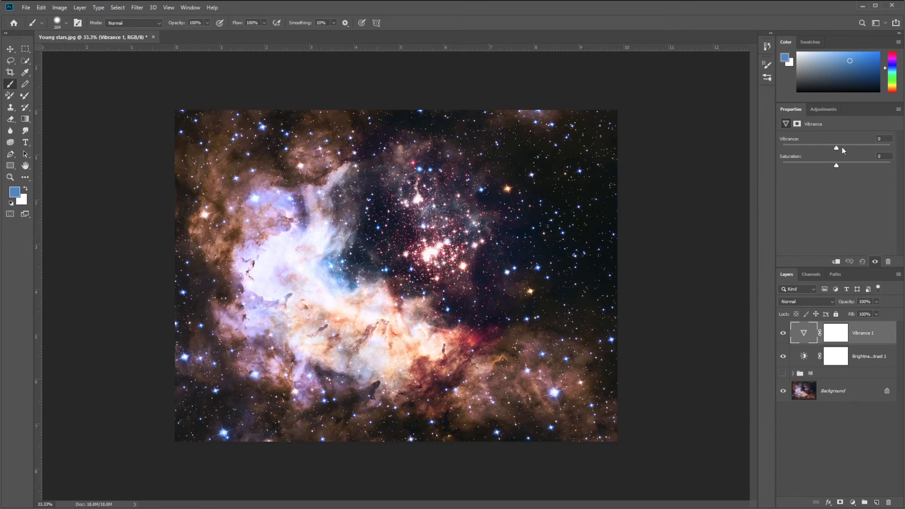
Try Saturation at +100 with Vibrance at -4 on the Vibrance layer, and reset Saturation to 0.
{"action": "left_click_drag", "start_coordinate": [853, 145], "coordinate": [860, 166]}
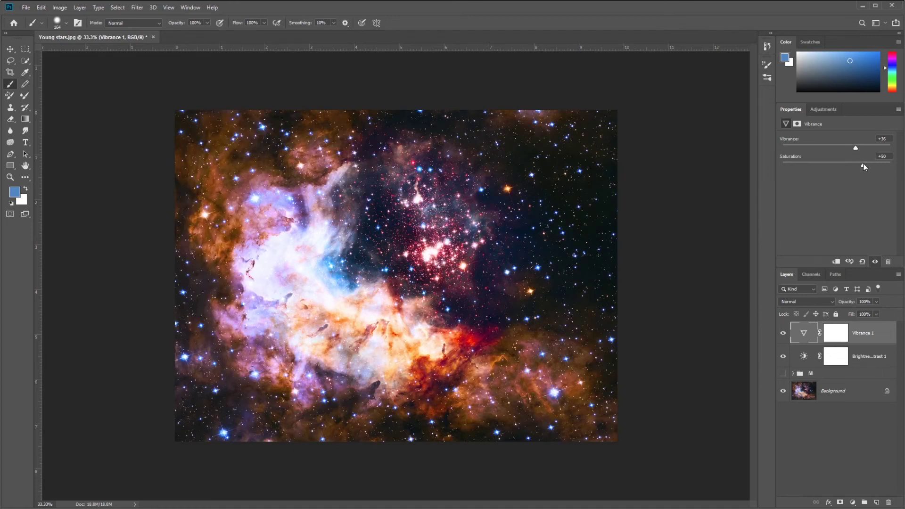
{"action": "left_click_drag", "start_coordinate": [851, 165], "coordinate": [858, 147]}
{"action": "left_click_drag", "start_coordinate": [859, 147], "coordinate": [891, 165]}
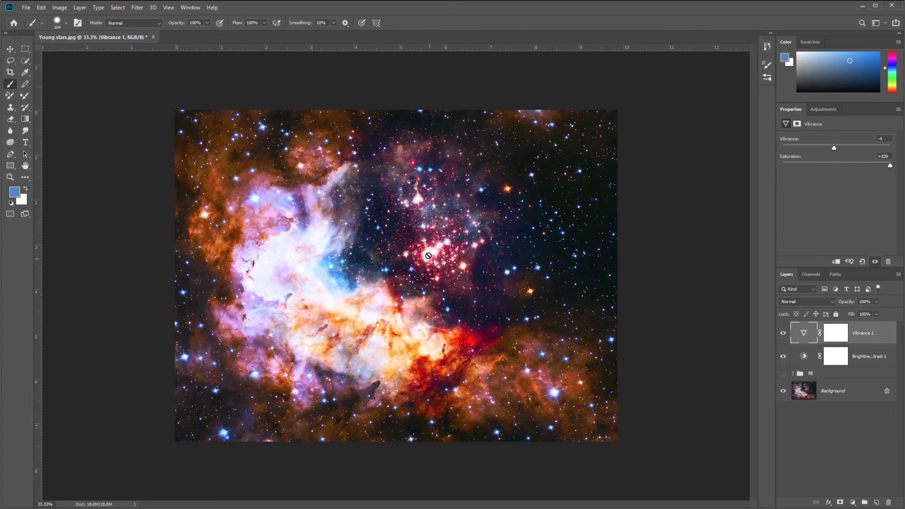
{"action": "left_click", "coordinate": [884, 156]}
{"action": "type", "text": "0"}
{"action": "key", "text": "Return"}
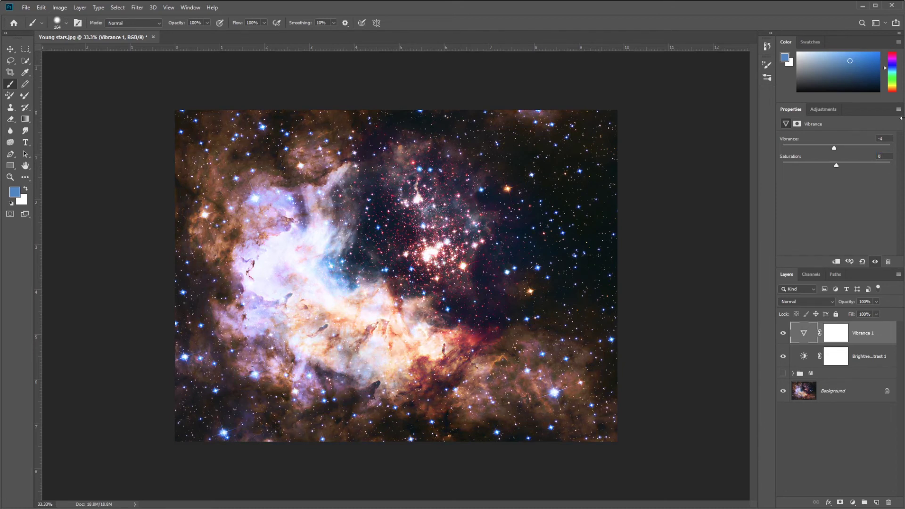
Try Vibrance at +100 on the Vibrance layer, and settle on Vibrance +78 and Saturation +24.
{"action": "left_click_drag", "start_coordinate": [864, 148], "coordinate": [892, 148]}
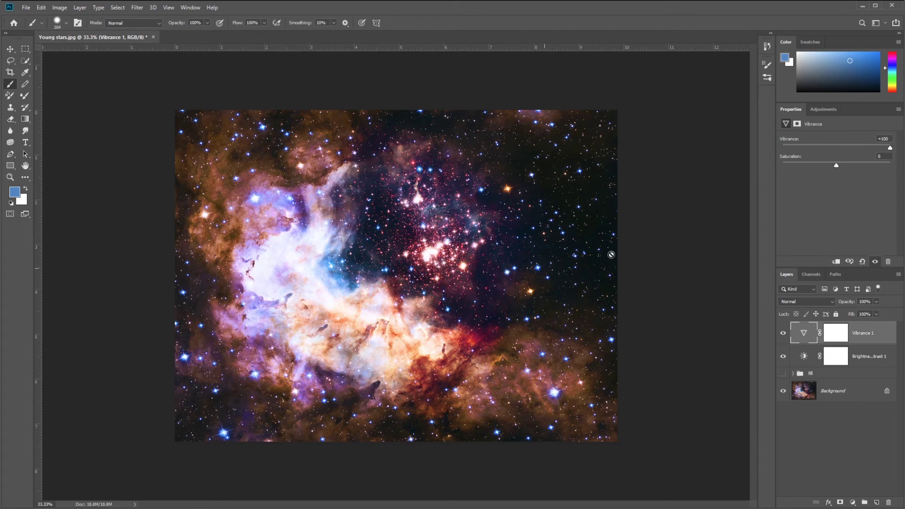
{"action": "left_click_drag", "start_coordinate": [890, 148], "coordinate": [857, 149]}
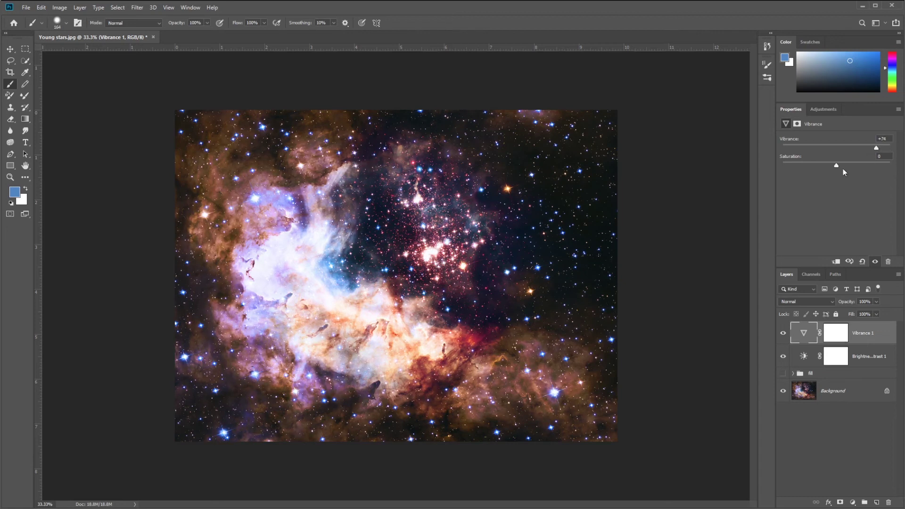
{"action": "left_click_drag", "start_coordinate": [838, 163], "coordinate": [849, 165]}
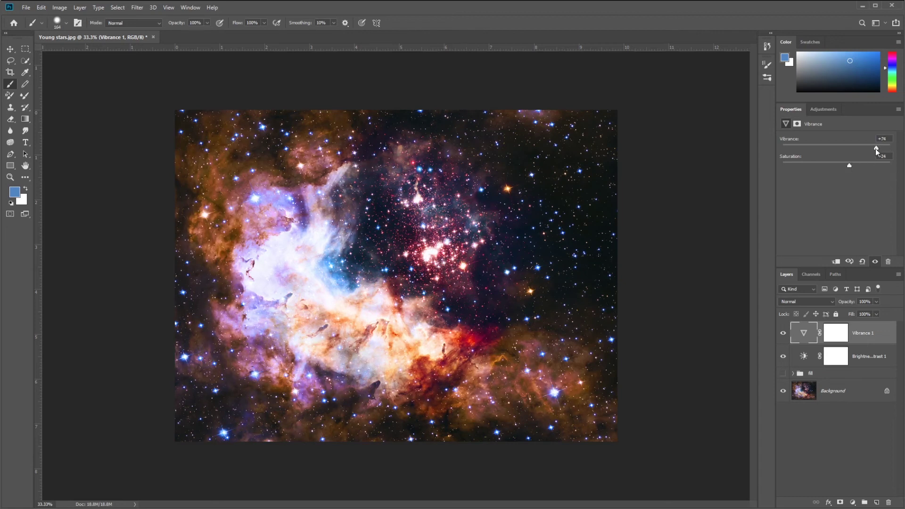
{"action": "left_click", "coordinate": [878, 147]}
Add a Hue/Saturation adjustment layer on top with Hue +108, try a small Lightness increase and reset Lightness to 0.
{"action": "left_click", "coordinate": [854, 504]}
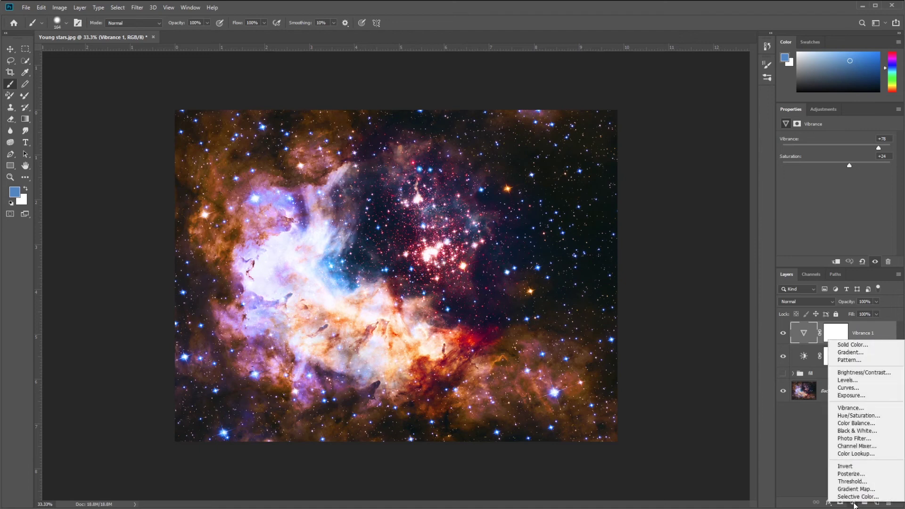
{"action": "left_click", "coordinate": [874, 417]}
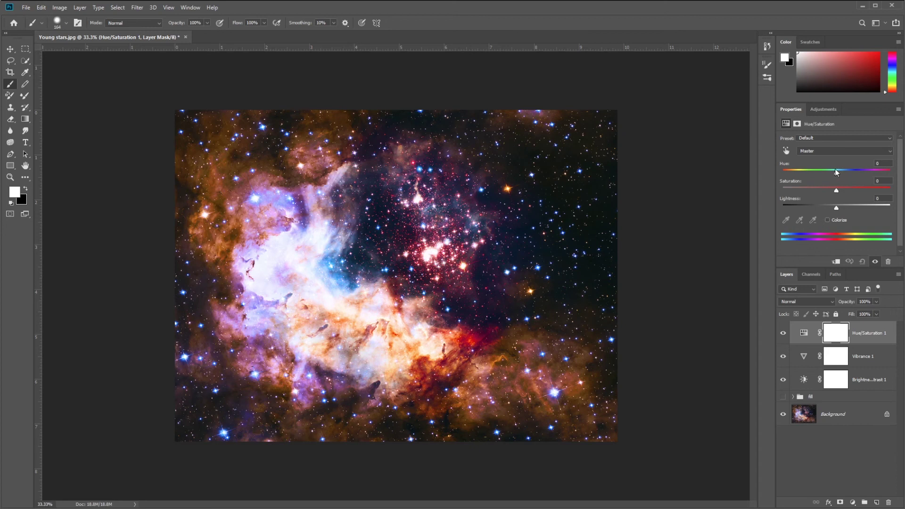
{"action": "left_click_drag", "start_coordinate": [836, 173], "coordinate": [876, 165]}
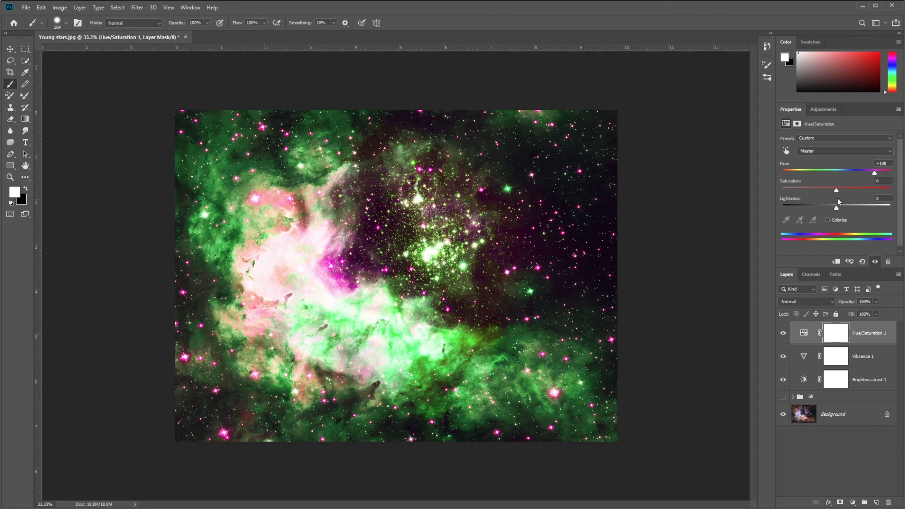
{"action": "left_click_drag", "start_coordinate": [836, 209], "coordinate": [836, 211]}
{"action": "mouse_move", "coordinate": [837, 209]}
{"action": "left_mouse_down"}
{"action": "mouse_move", "coordinate": [868, 206]}
{"action": "mouse_move", "coordinate": [840, 205]}
{"action": "left_mouse_up"}
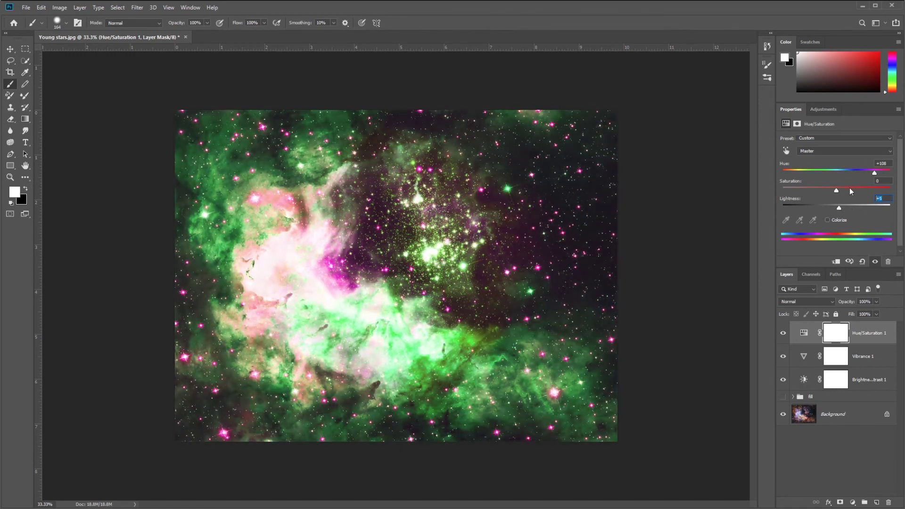
{"action": "type", "text": "0"}
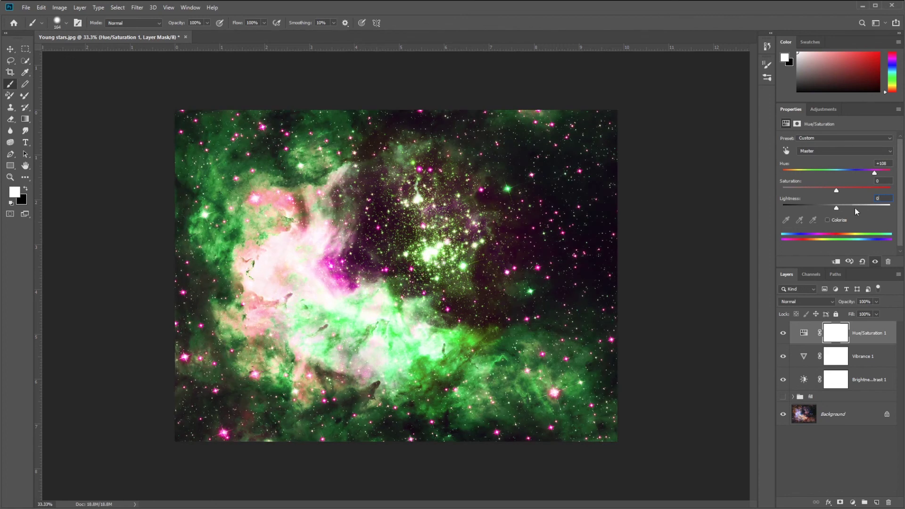
Group the Hue/Saturation, Vibrance and Brightness/Contrast layers and name the group adjustments.
{"action": "left_click", "coordinate": [806, 333]}
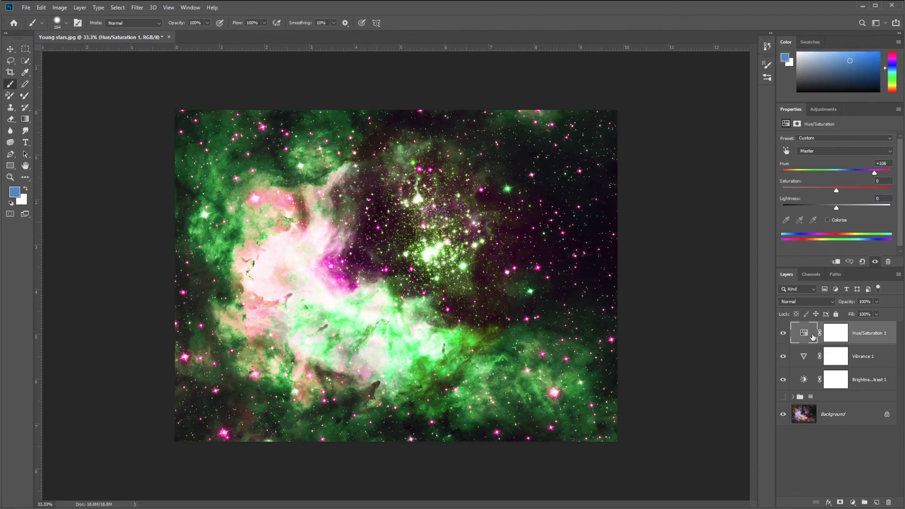
{"action": "left_click", "coordinate": [805, 383], "text": "shift"}
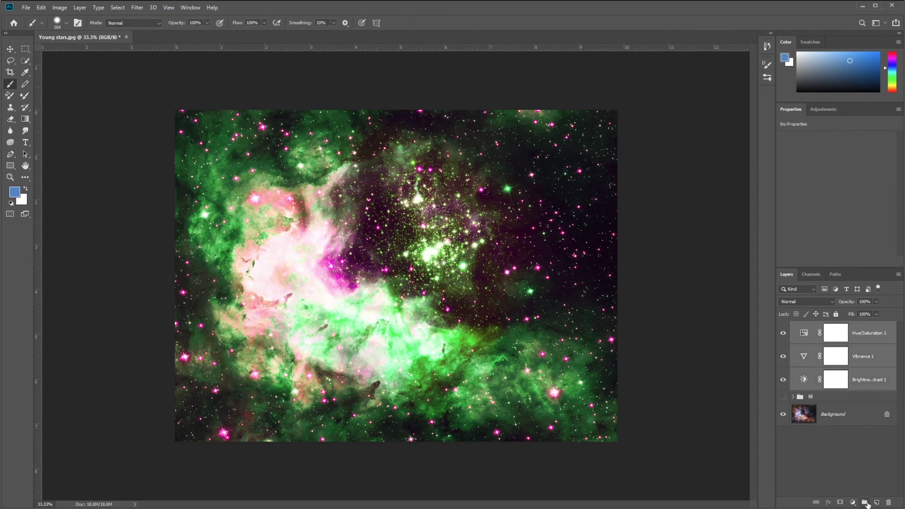
{"action": "left_click", "coordinate": [866, 504]}
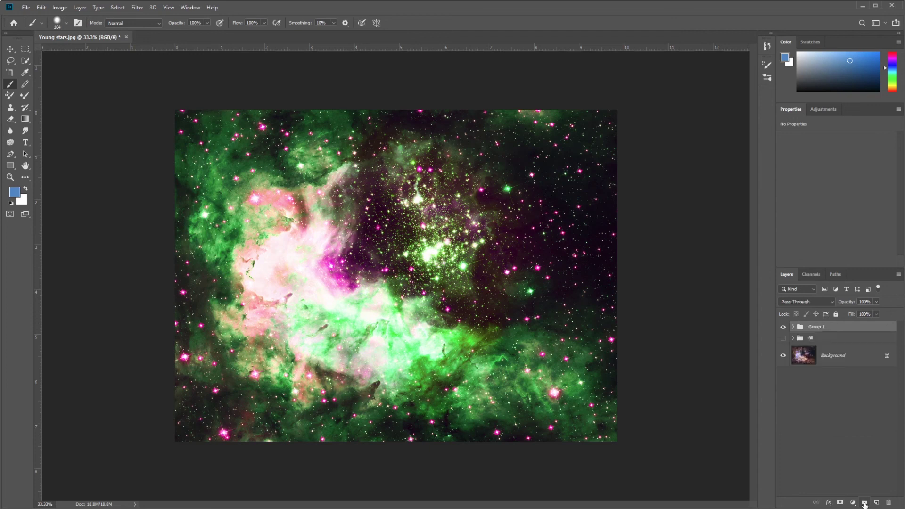
{"action": "double_click", "coordinate": [817, 326]}
{"action": "type", "text": "adjustments"}
{"action": "key", "text": "Return"}
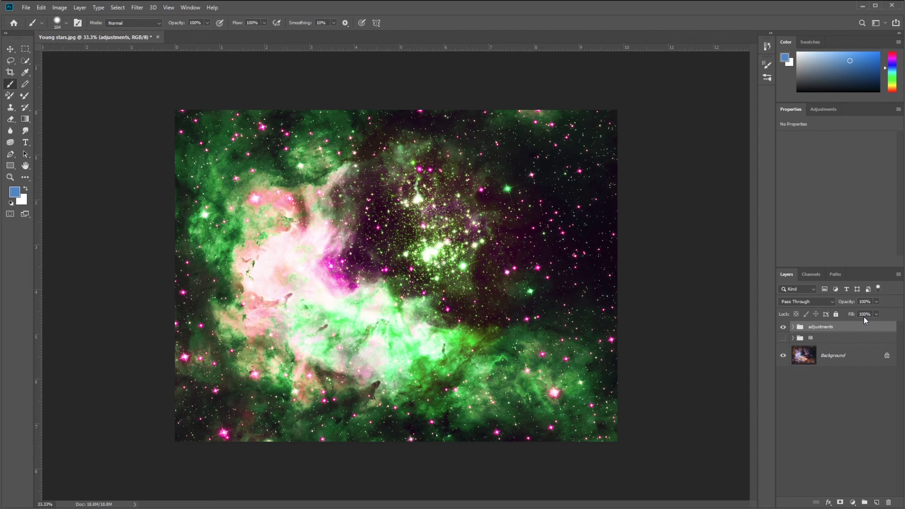
{"action": "left_click", "coordinate": [853, 504]}
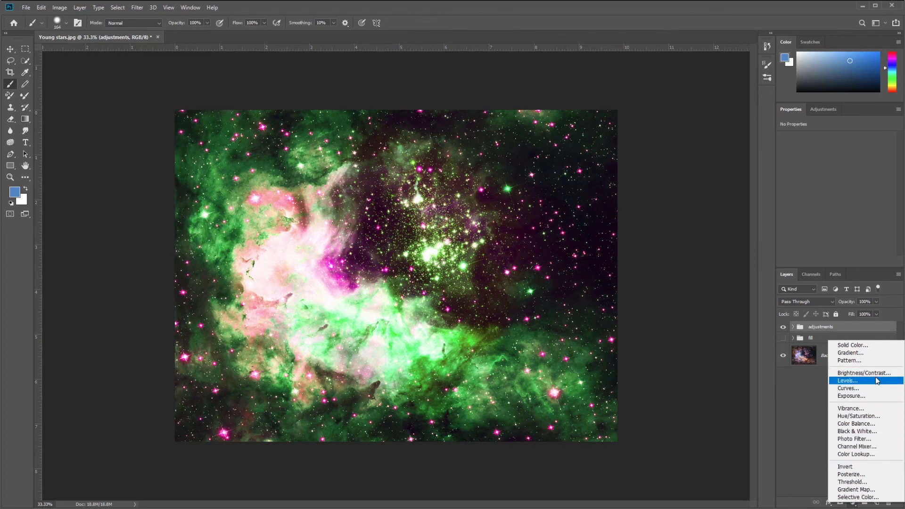
{"action": "left_click", "coordinate": [794, 435]}
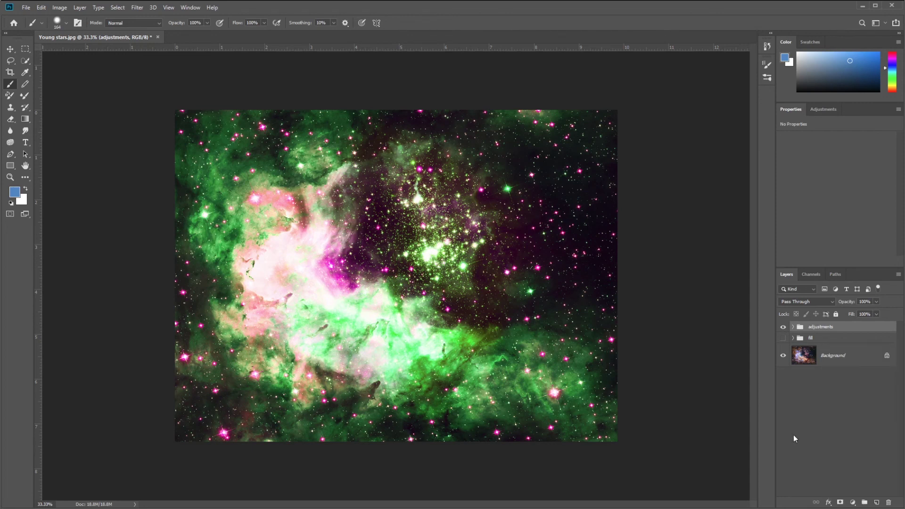